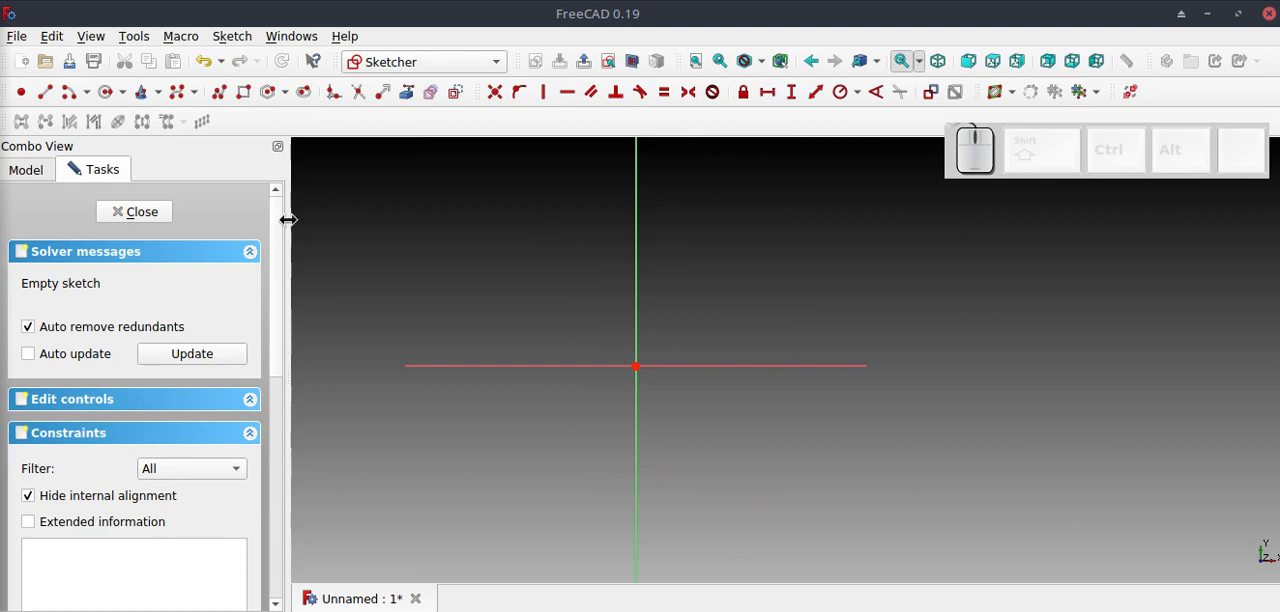
# Start a polyline with a vertical line beside the vertical axis, ending in a tangent downward-bulging semicircle of about 46 mm radius.
pyautogui.click(219, 91)
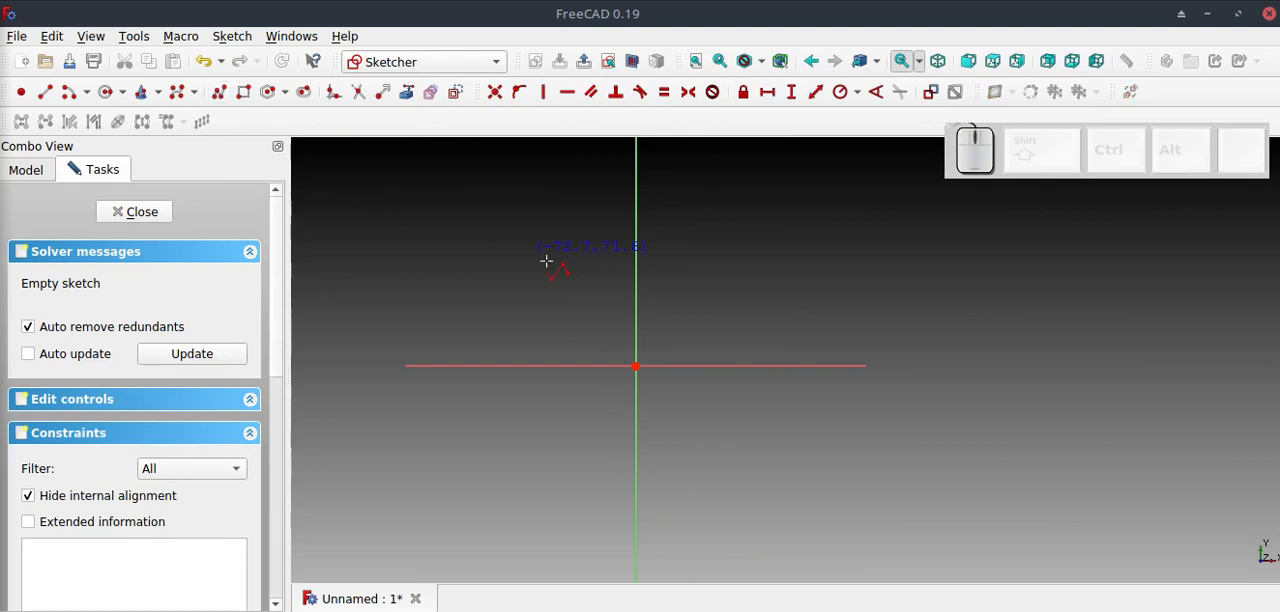
pyautogui.click(476, 250)
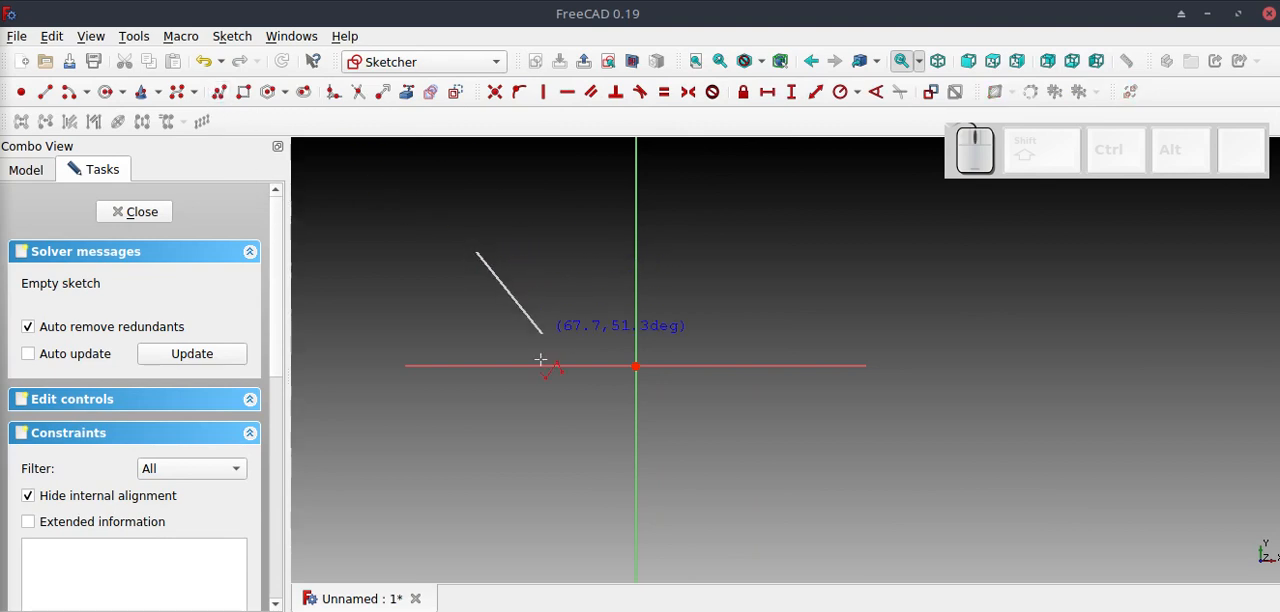
pyautogui.click(476, 452)
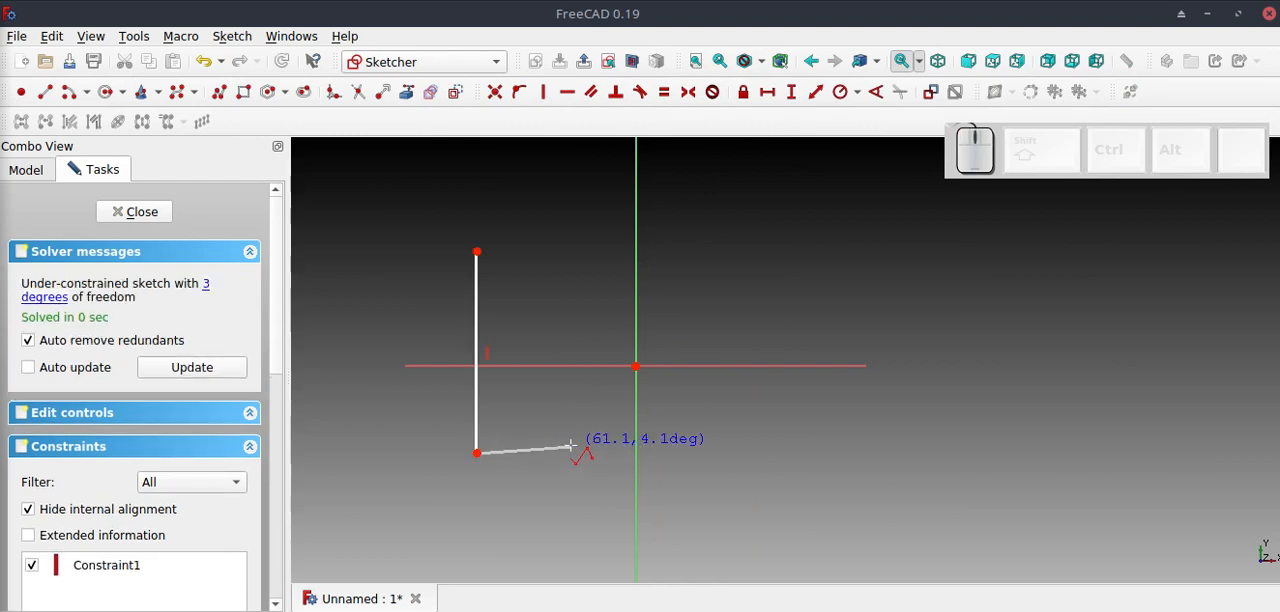
pyautogui.press('m')
pyautogui.press('m')
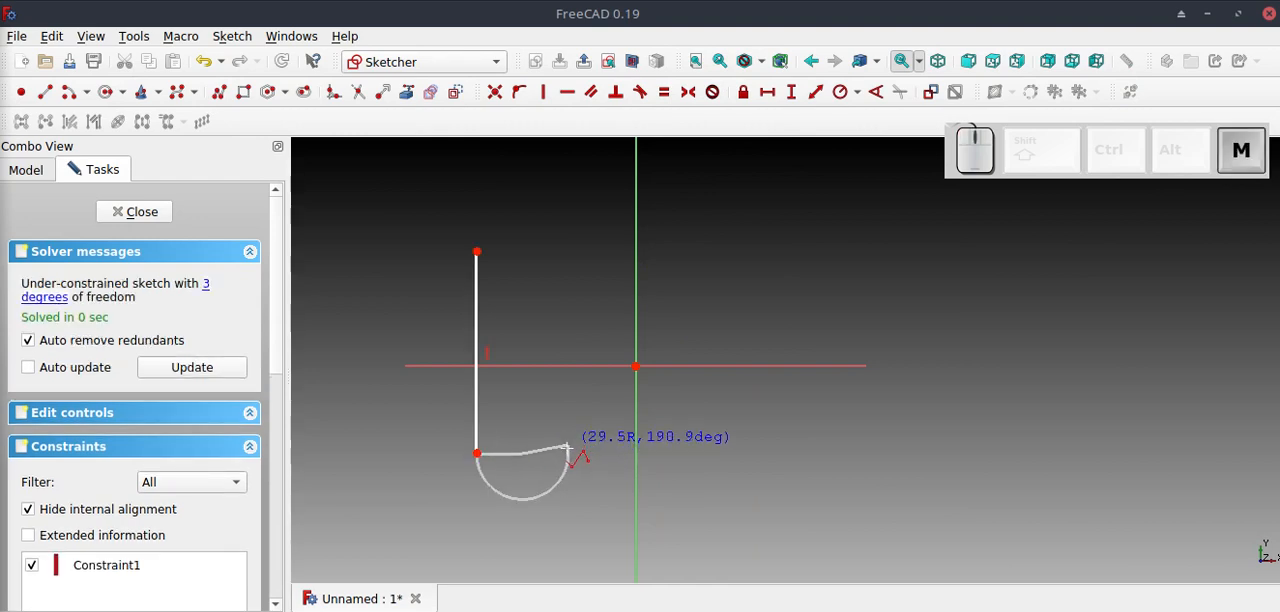
pyautogui.click(621, 454)
# Continue the polyline from the semicircle with a line sloping up across the vertical axis and a vertical line upward.
pyautogui.press('m')
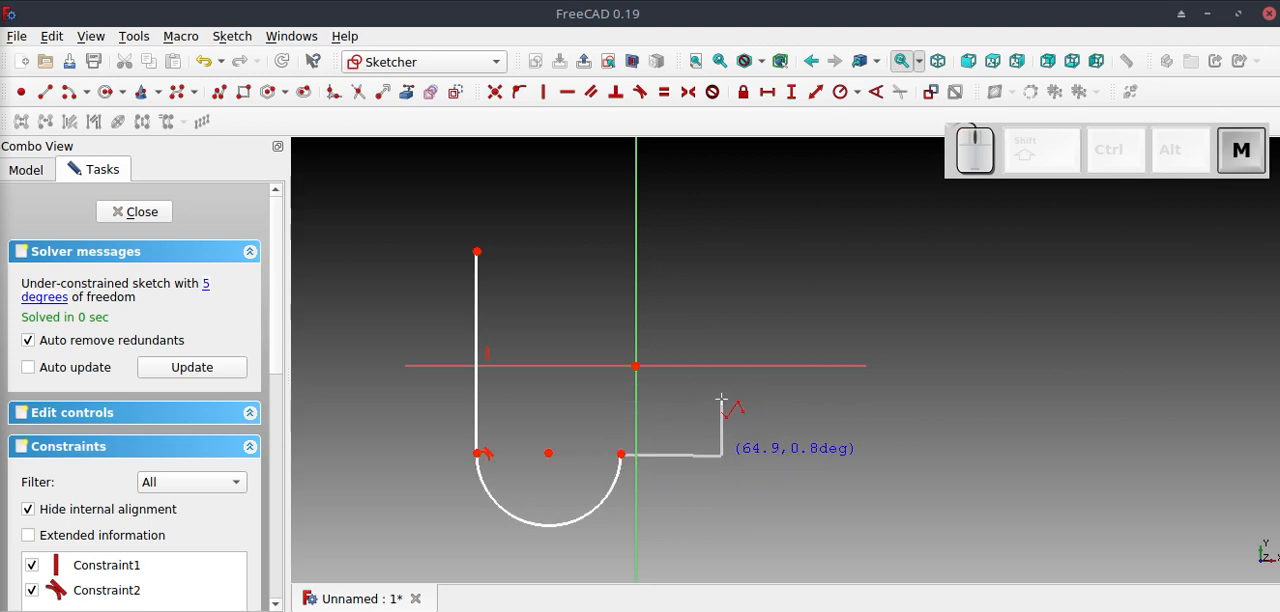
pyautogui.press('m')
pyautogui.click(723, 388)
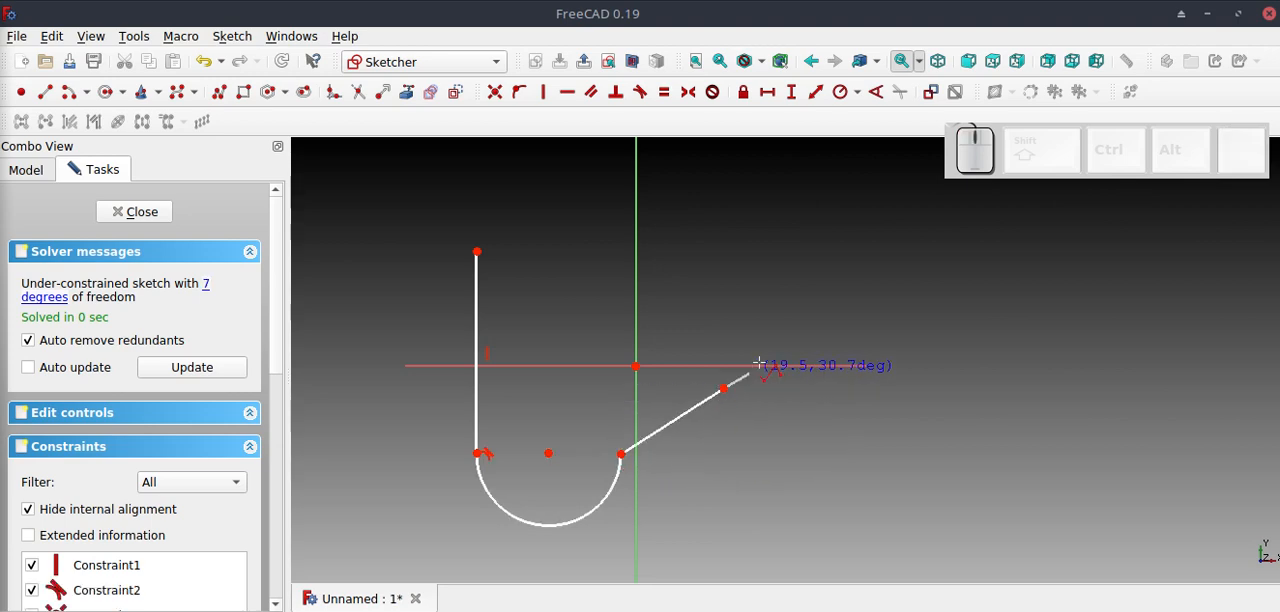
pyautogui.click(722, 277)
# Continue the polyline with a tangent quarter arc and a horizontal line back towards the start point, leaving a small gap.
pyautogui.press('m')
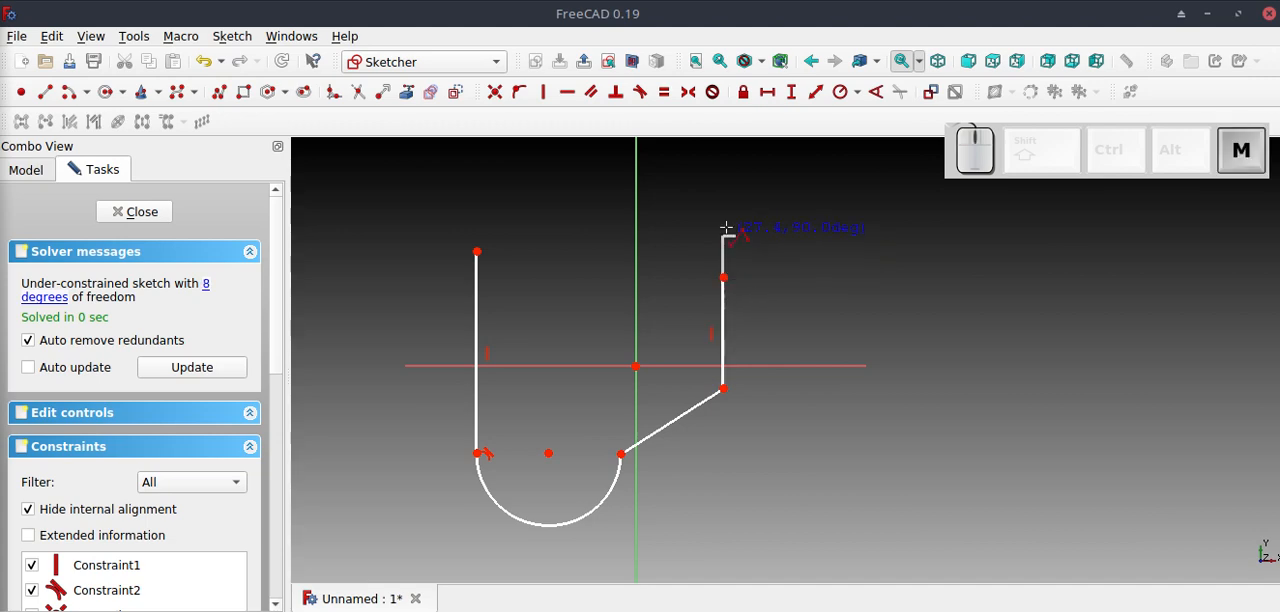
pyautogui.click(655, 212)
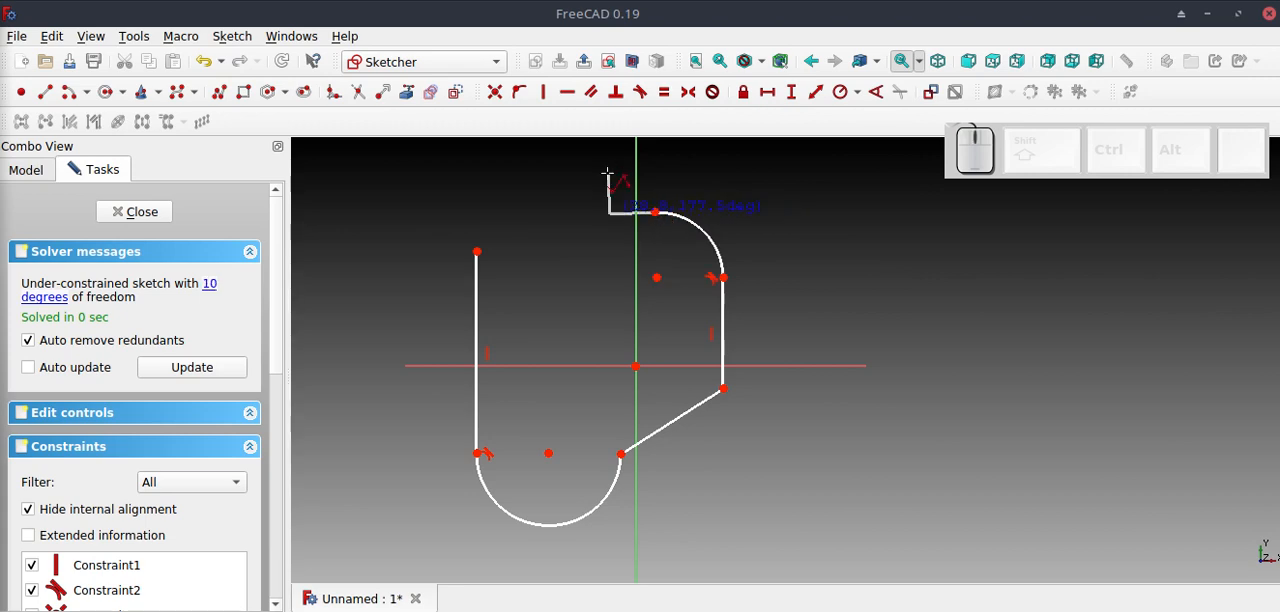
pyautogui.press('m')
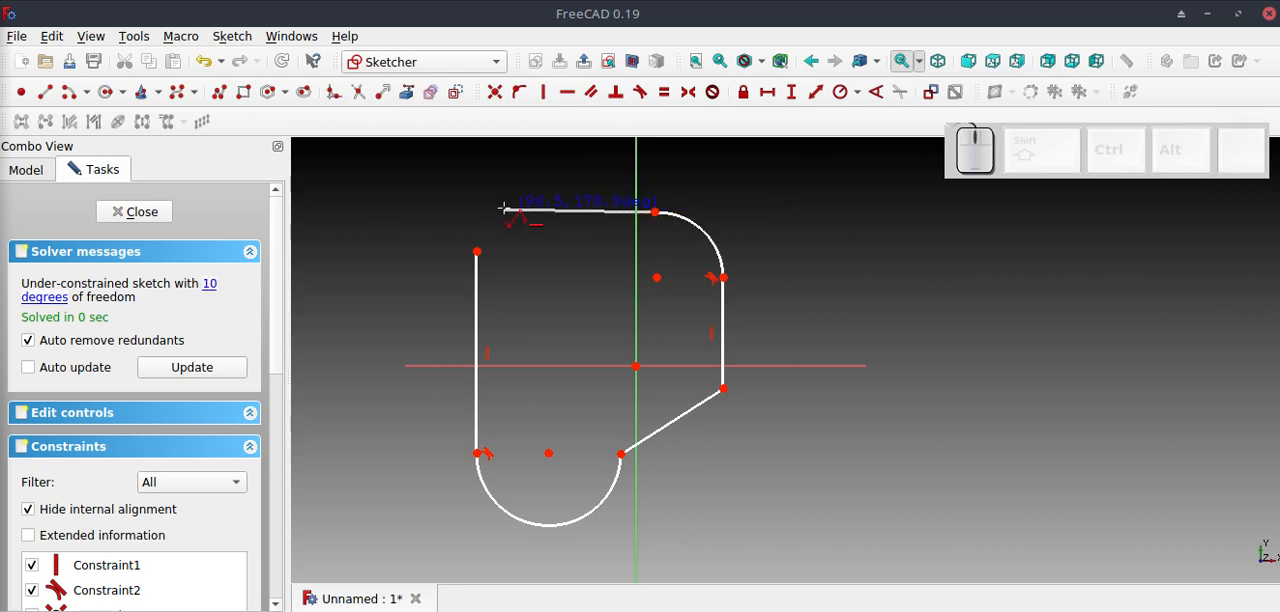
pyautogui.click(498, 209)
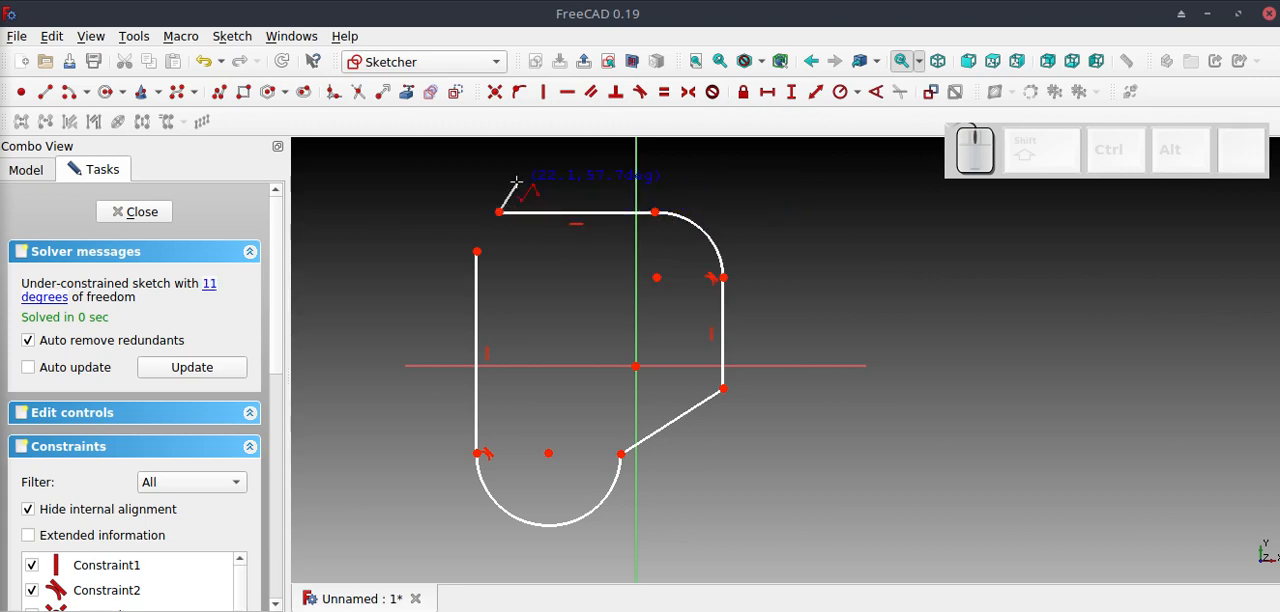
pyautogui.rightClick(515, 183)
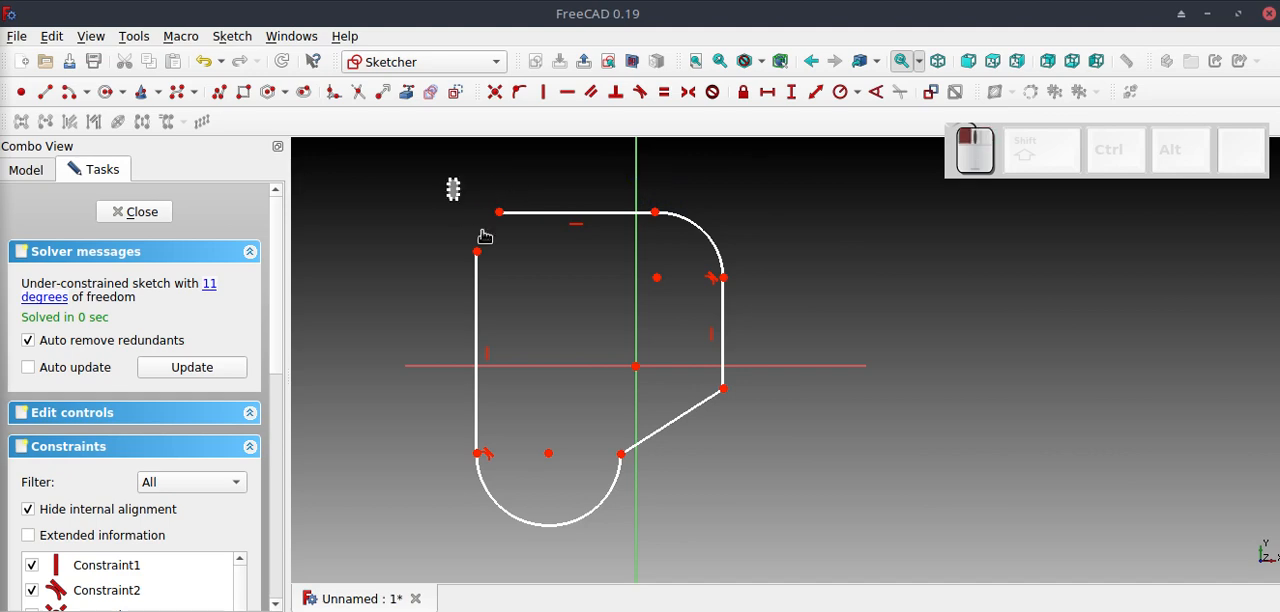
# Join the two open polyline endpoints with a coincident constraint and close the sketch.
pyautogui.moveTo(447, 178); pyautogui.dragTo(522, 284)
pyautogui.click(494, 95)
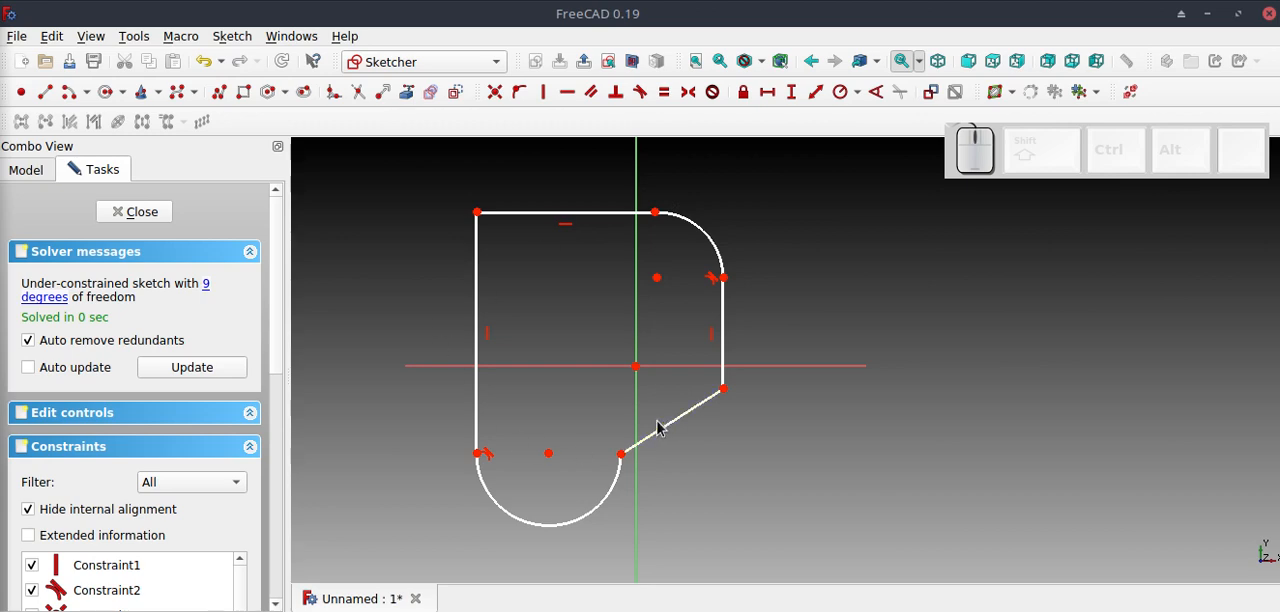
pyautogui.click(160, 220)
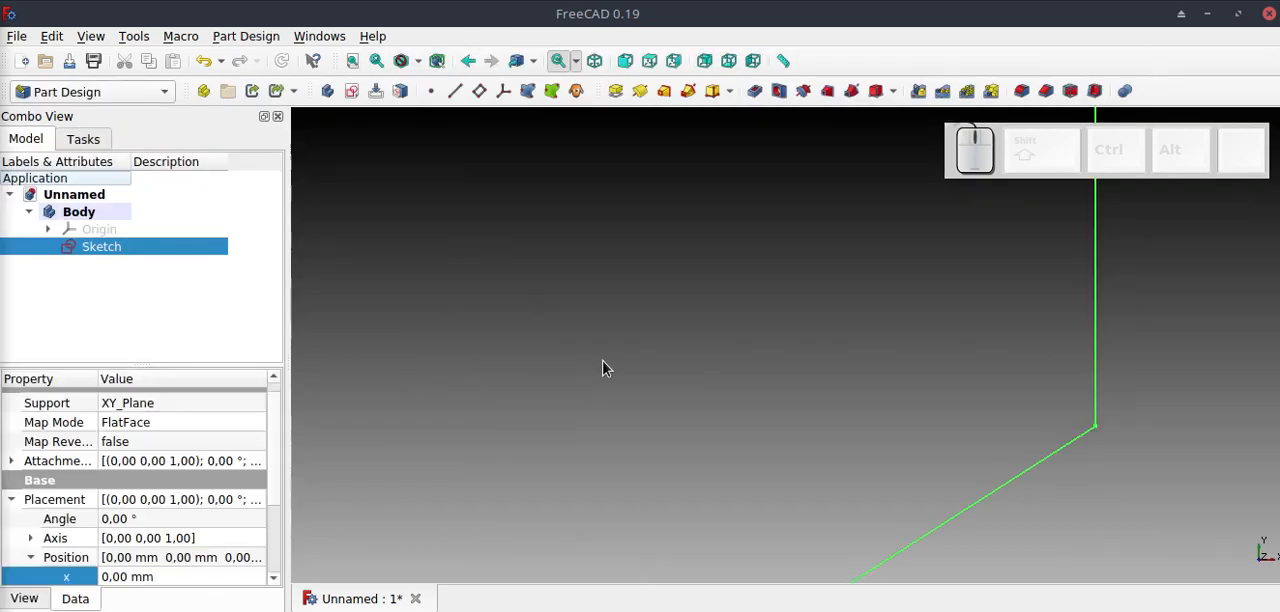
pyautogui.scroll(2, 730, 510)
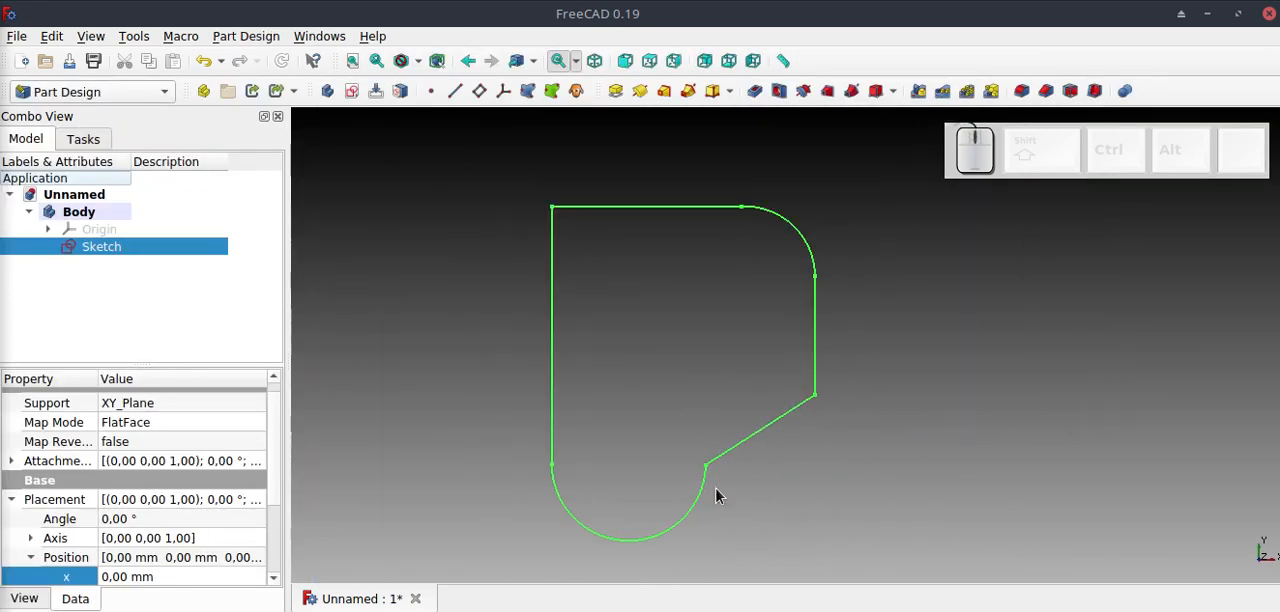
pyautogui.click(519, 288)
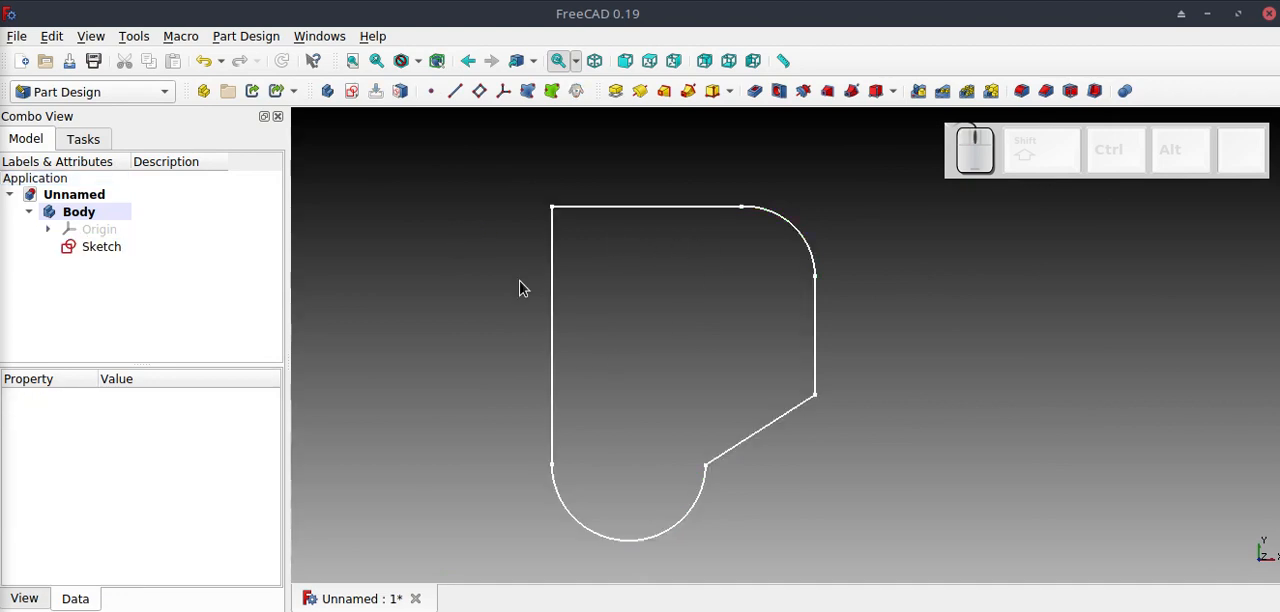
# Open the toolbar customization for Part Design and list the available Draft commands down to Draft to Sketch.
pyautogui.click(137, 37)
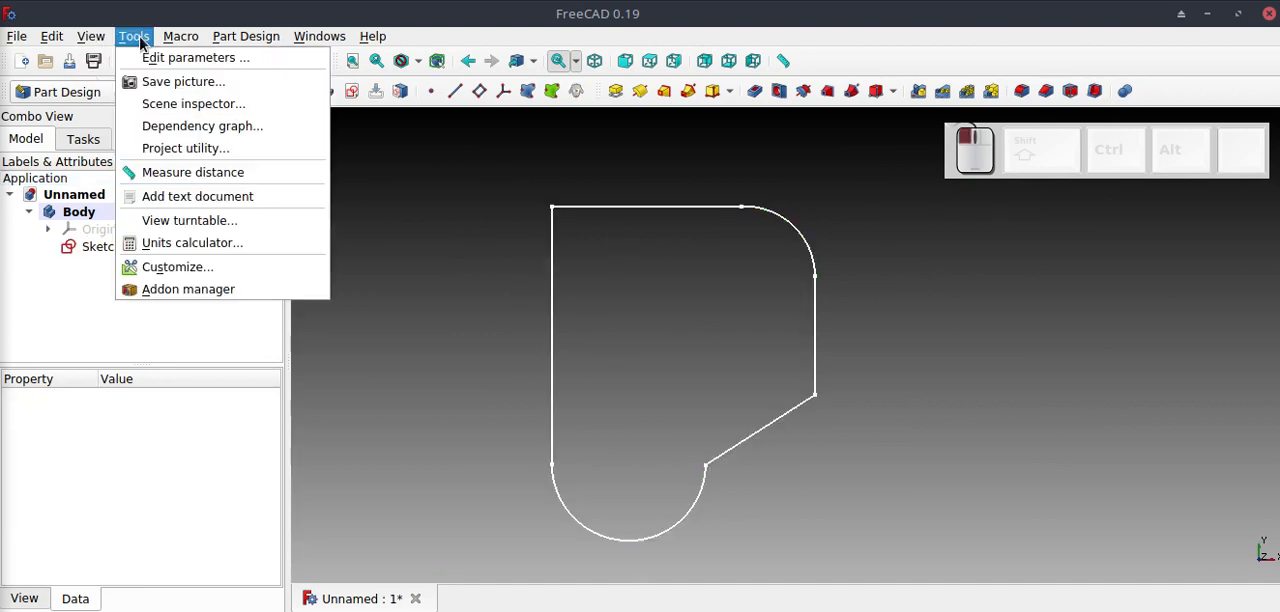
pyautogui.click(208, 270)
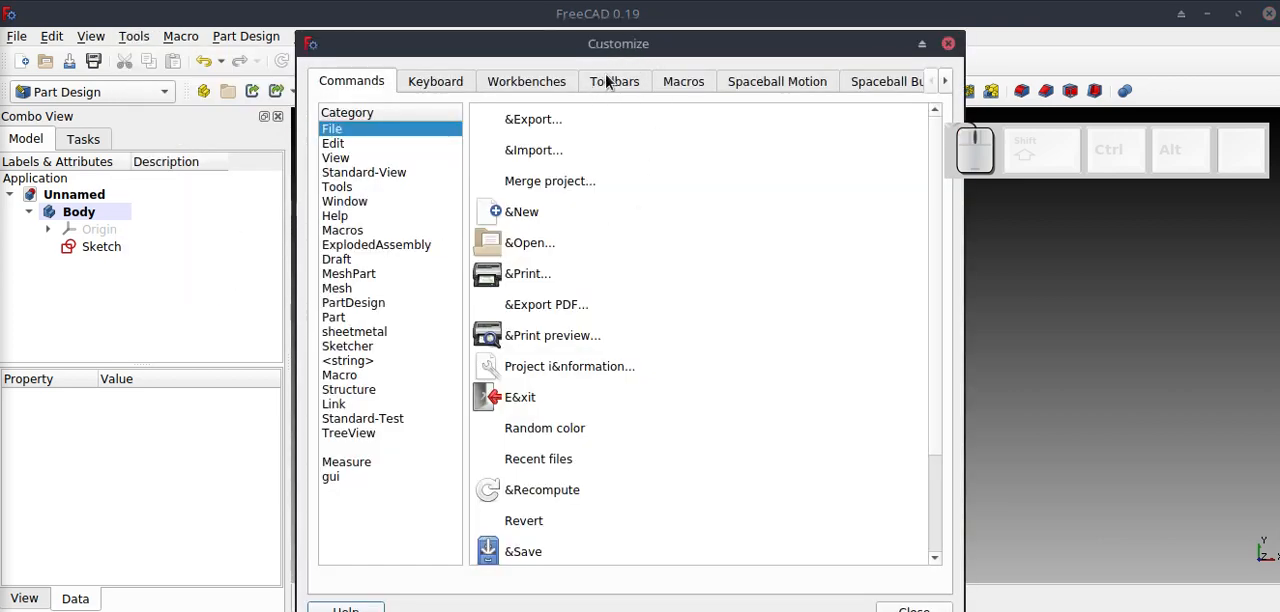
pyautogui.moveTo(632, 50); pyautogui.dragTo(614, 18)
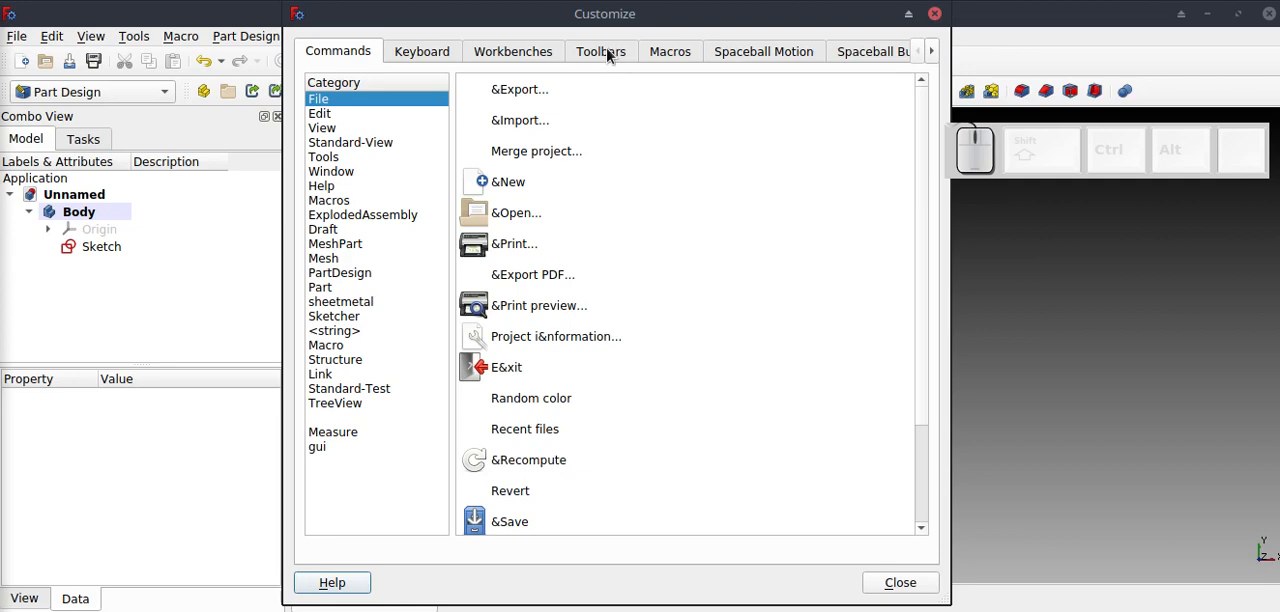
pyautogui.click(602, 53)
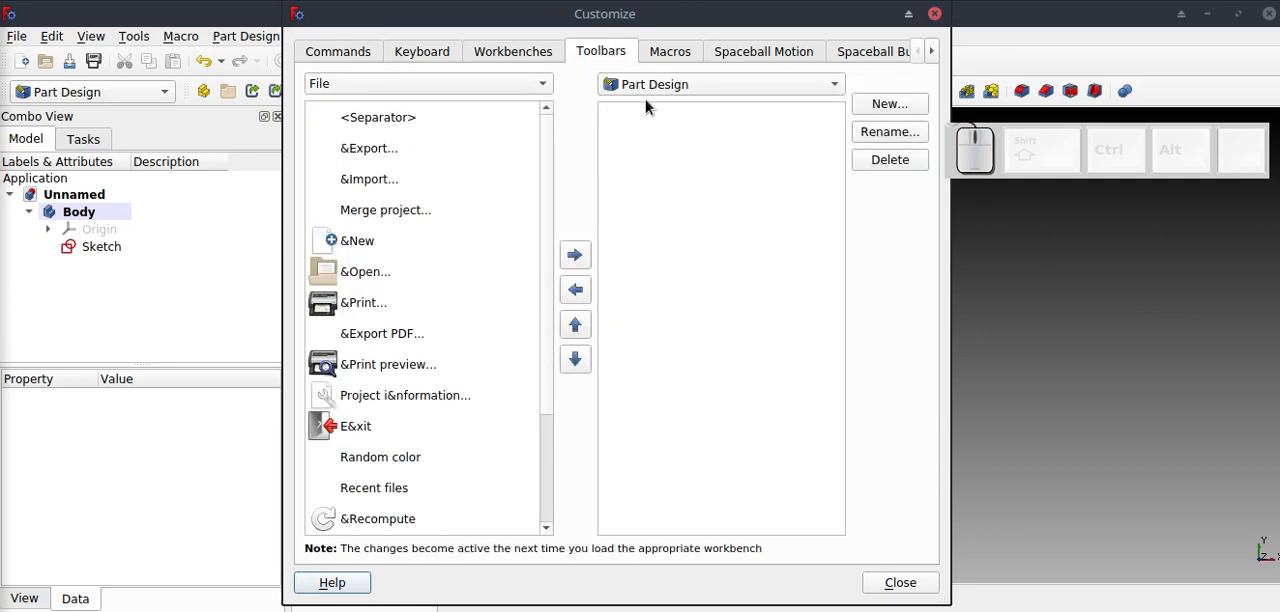
pyautogui.click(542, 86)
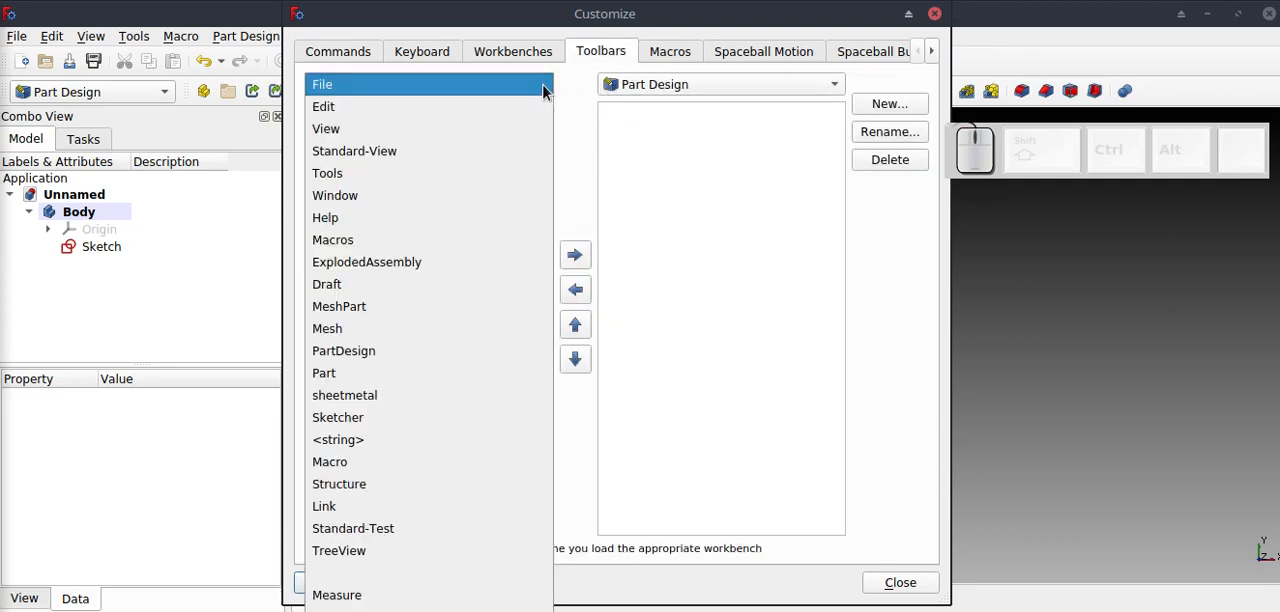
pyautogui.click(367, 287)
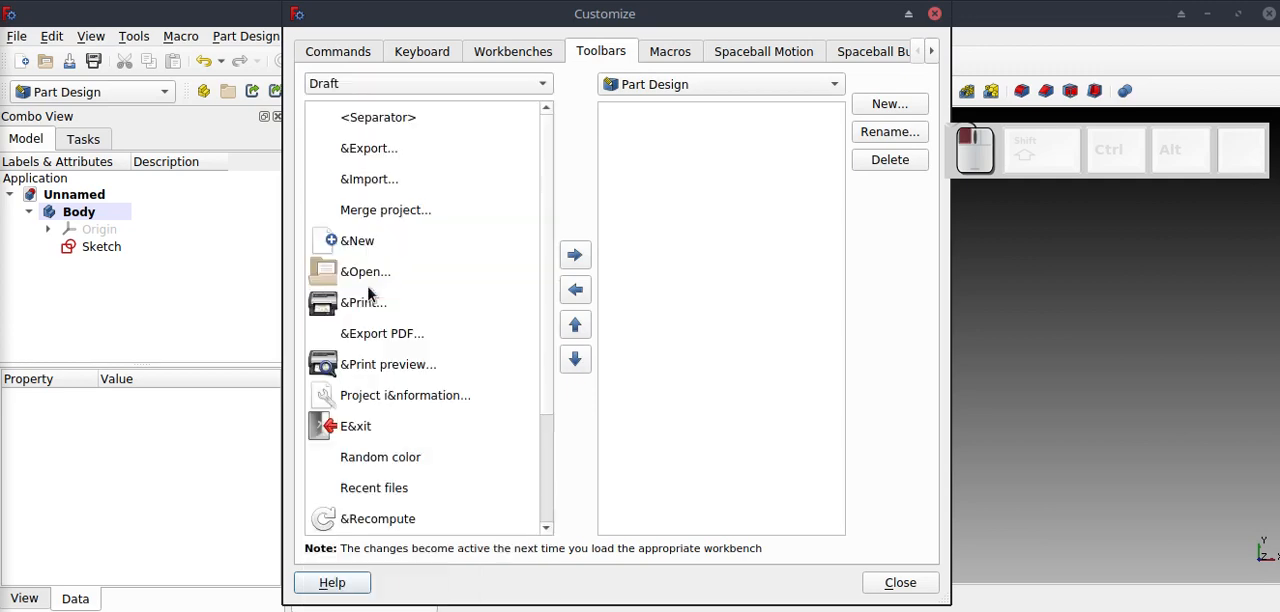
pyautogui.moveTo(548, 152); pyautogui.dragTo(551, 225)
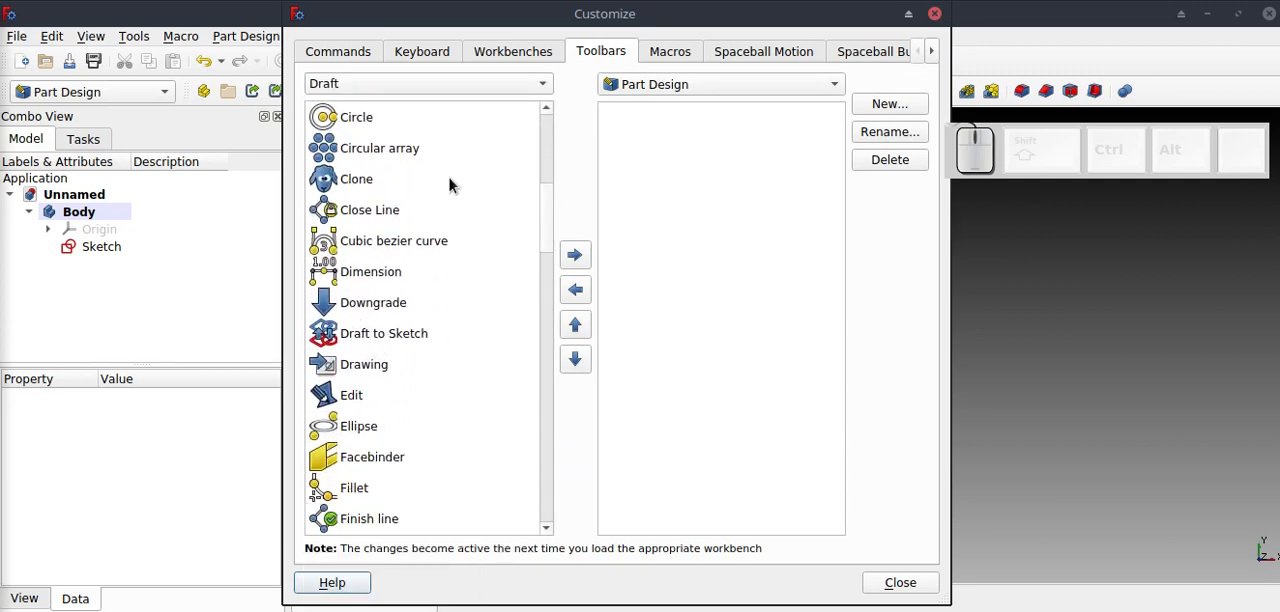
# Create a custom Part Design toolbar named OffsetSketch and add the Draft to Sketch command to it.
pyautogui.click(899, 103)
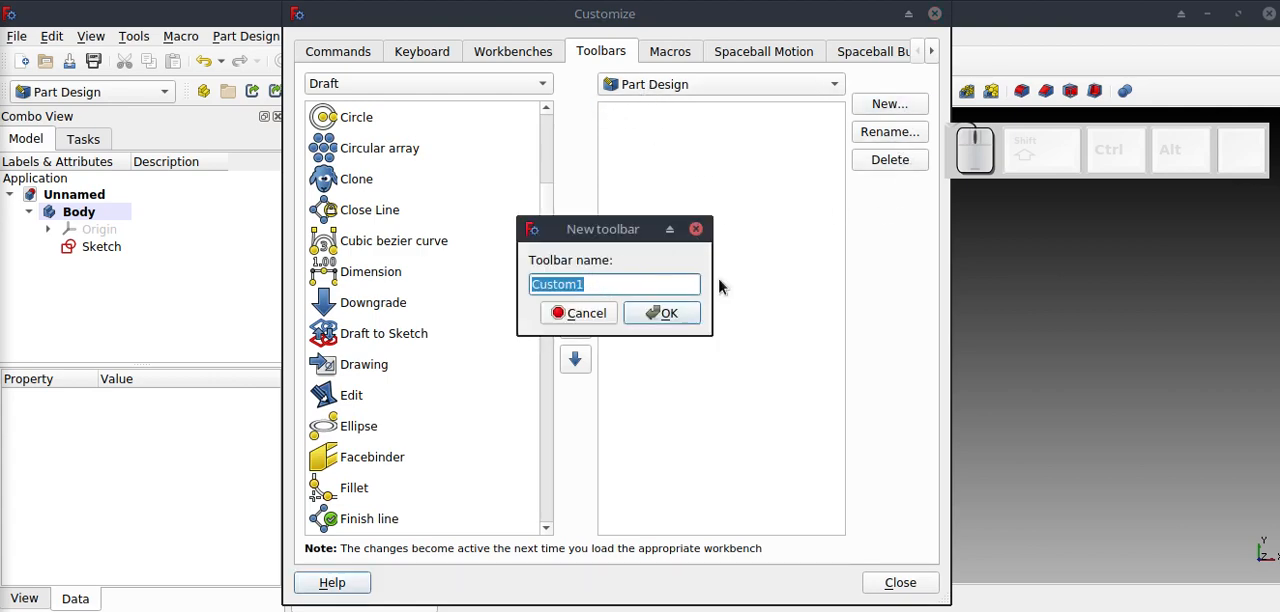
pyautogui.write('Off')
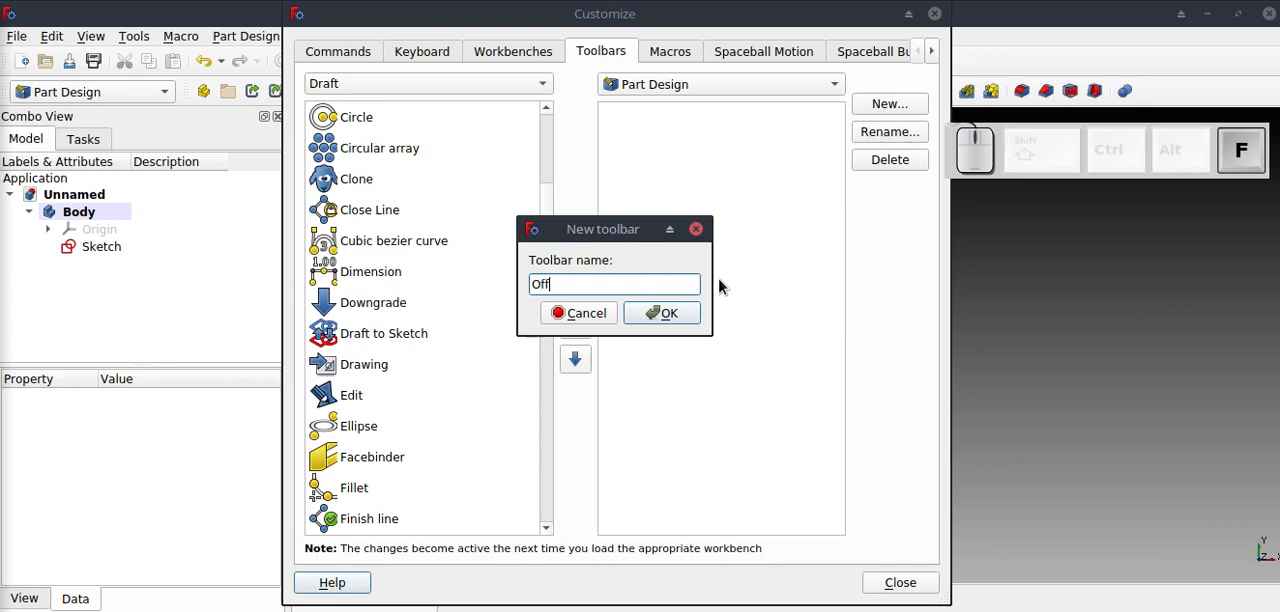
pyautogui.write('setS')
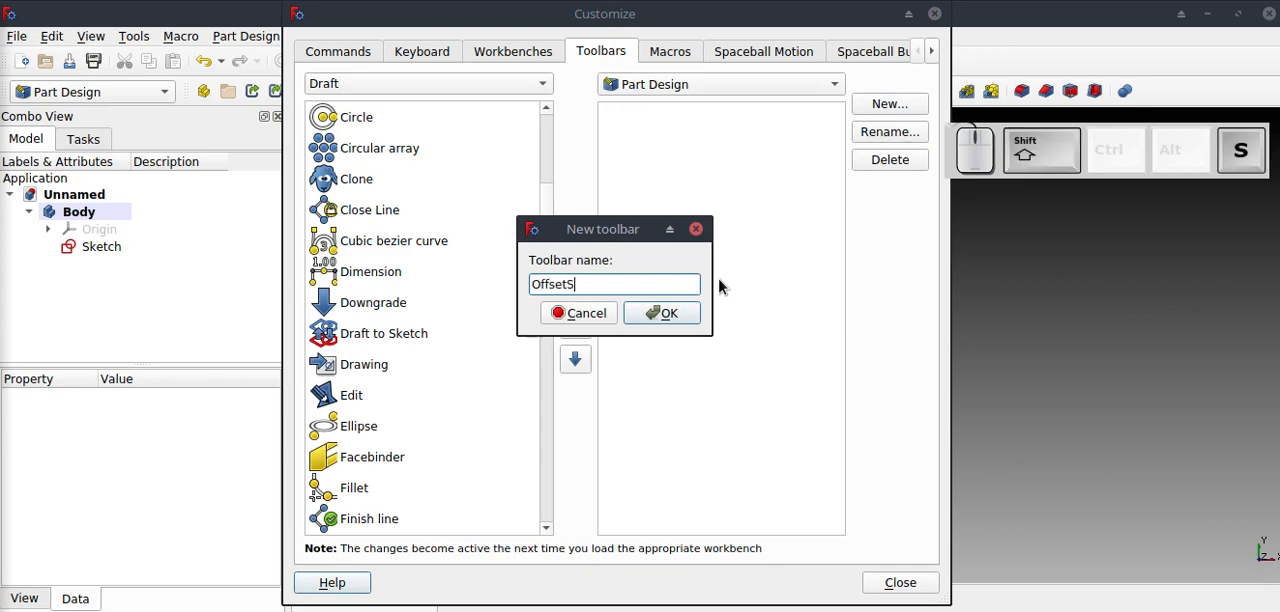
pyautogui.write('ketch')
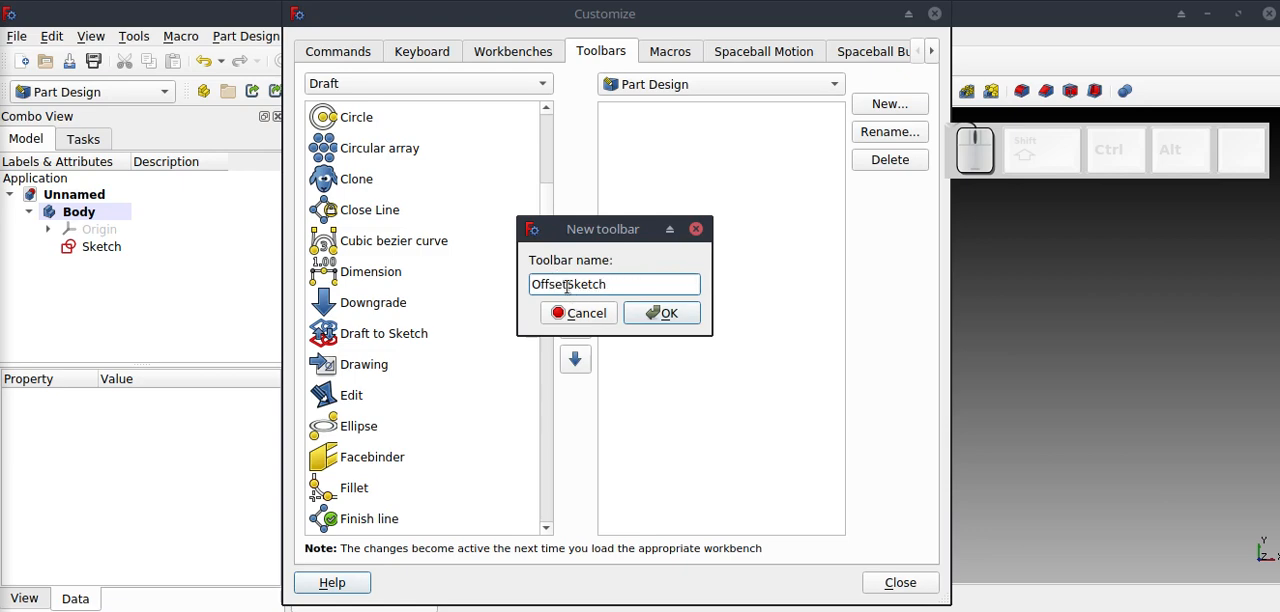
pyautogui.press('Return')
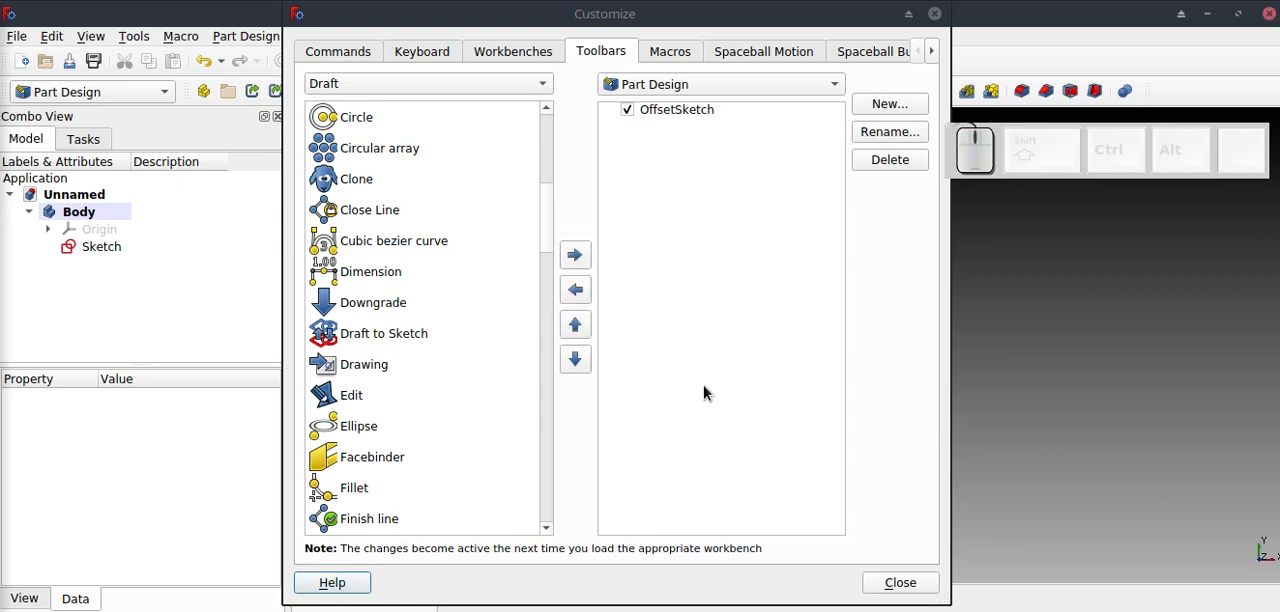
pyautogui.click(413, 338)
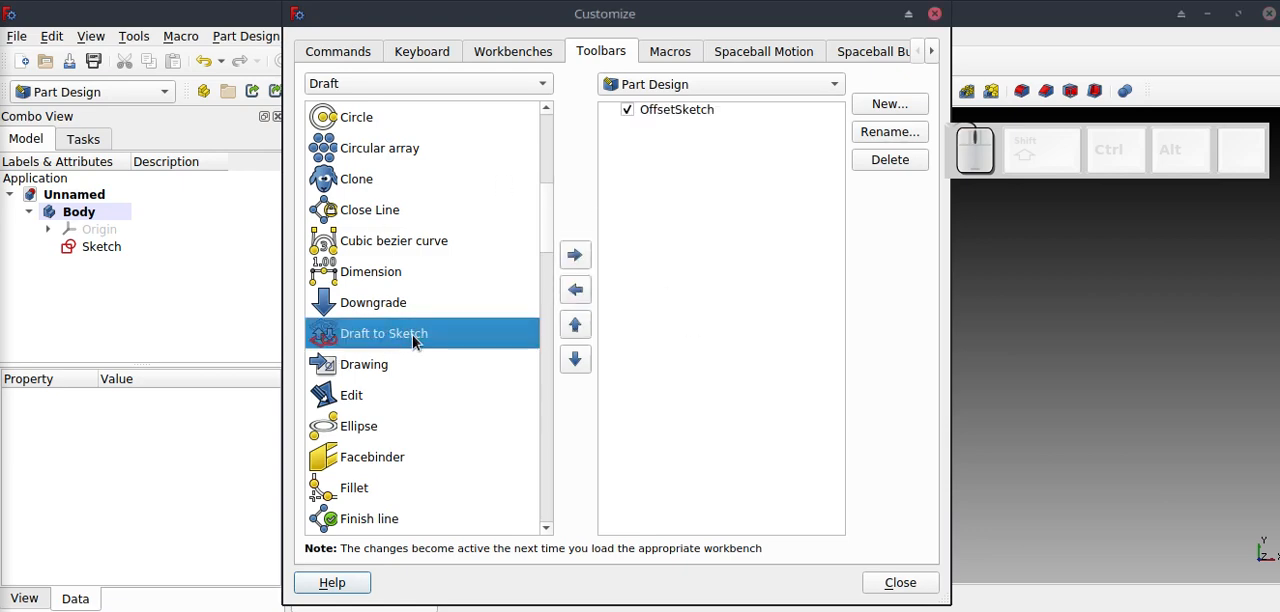
pyautogui.click(575, 255)
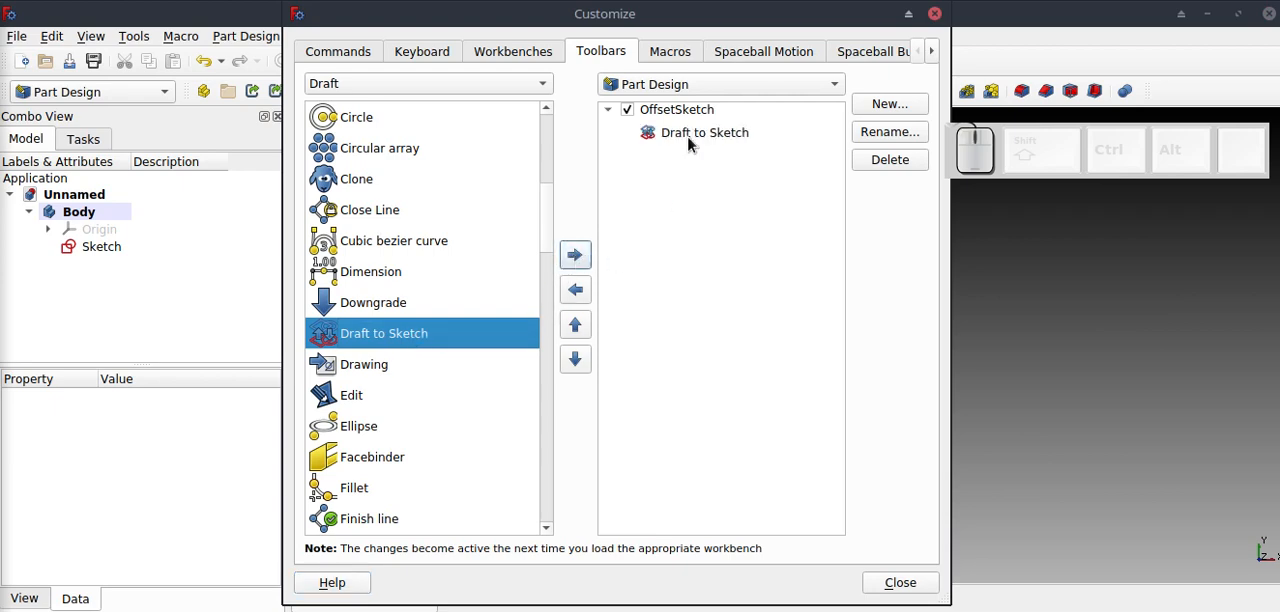
# Add the 2D Offset command from the Part category to the OffsetSketch toolbar.
pyautogui.click(470, 89)
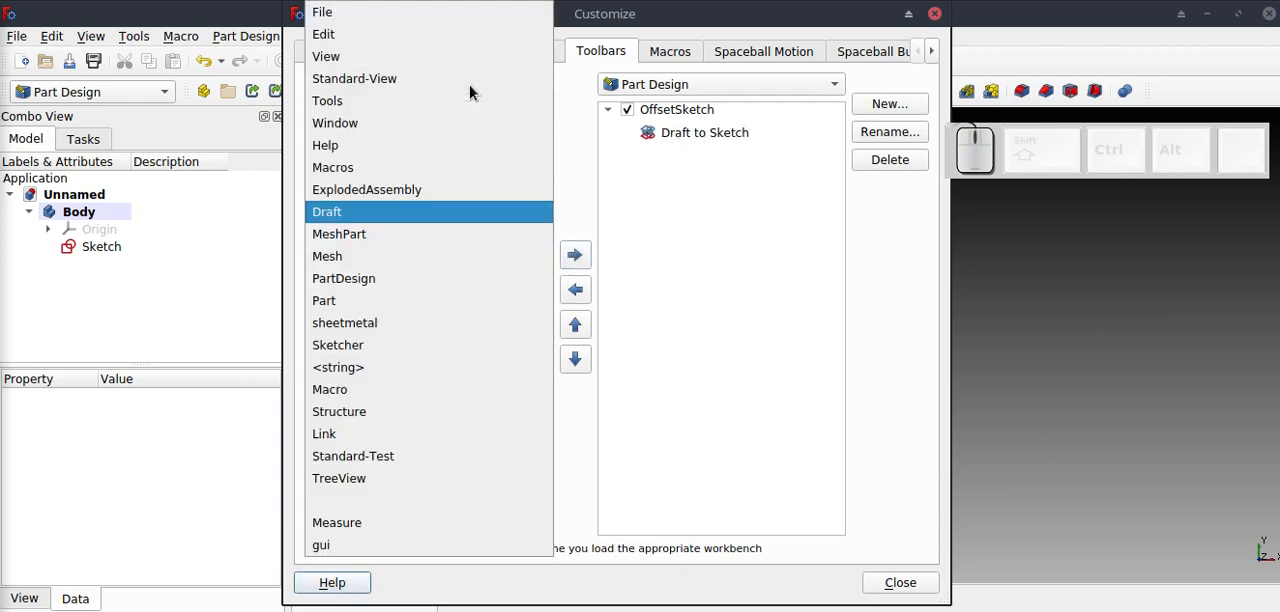
pyautogui.click(368, 301)
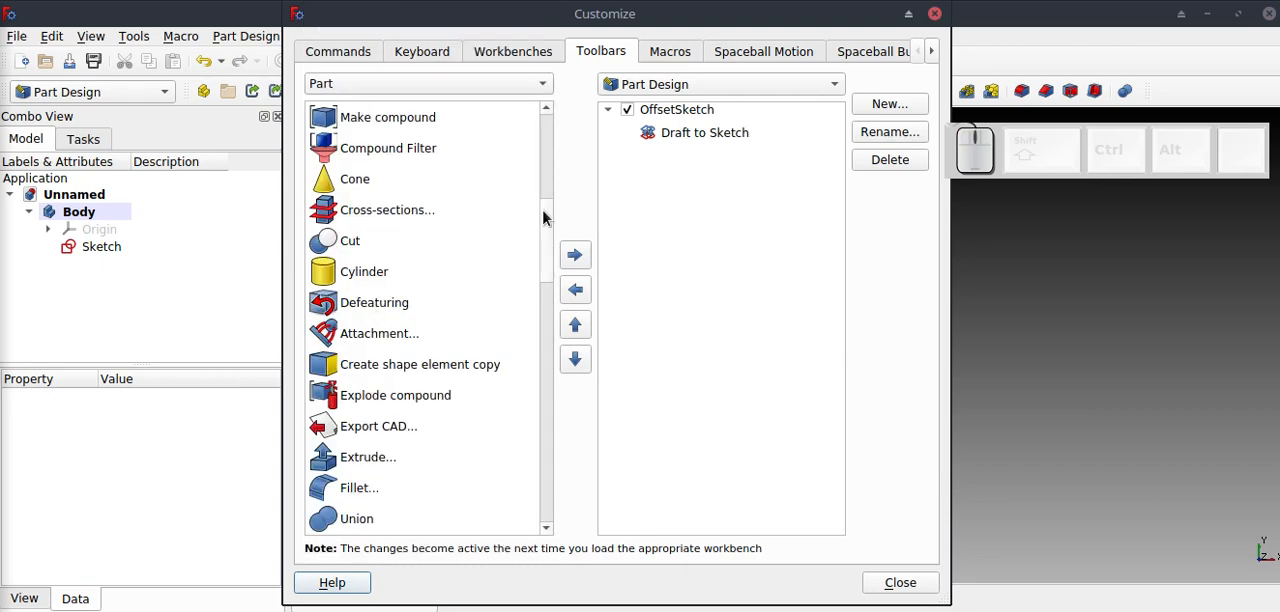
pyautogui.moveTo(542, 209); pyautogui.dragTo(545, 360)
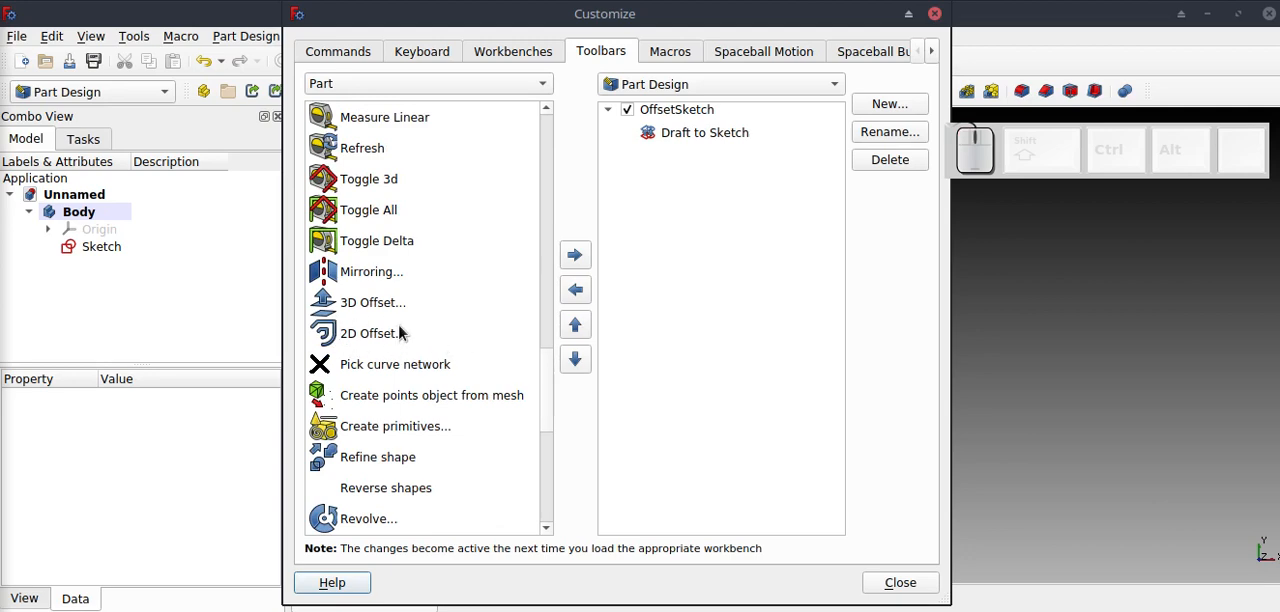
pyautogui.click(431, 334)
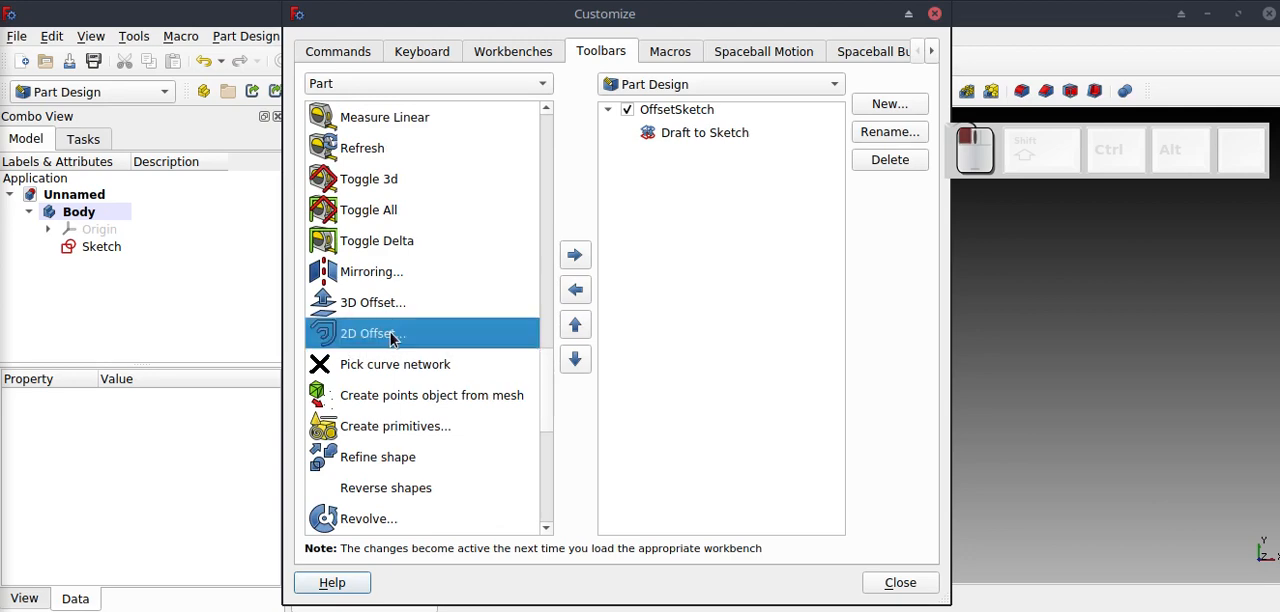
pyautogui.click(578, 257)
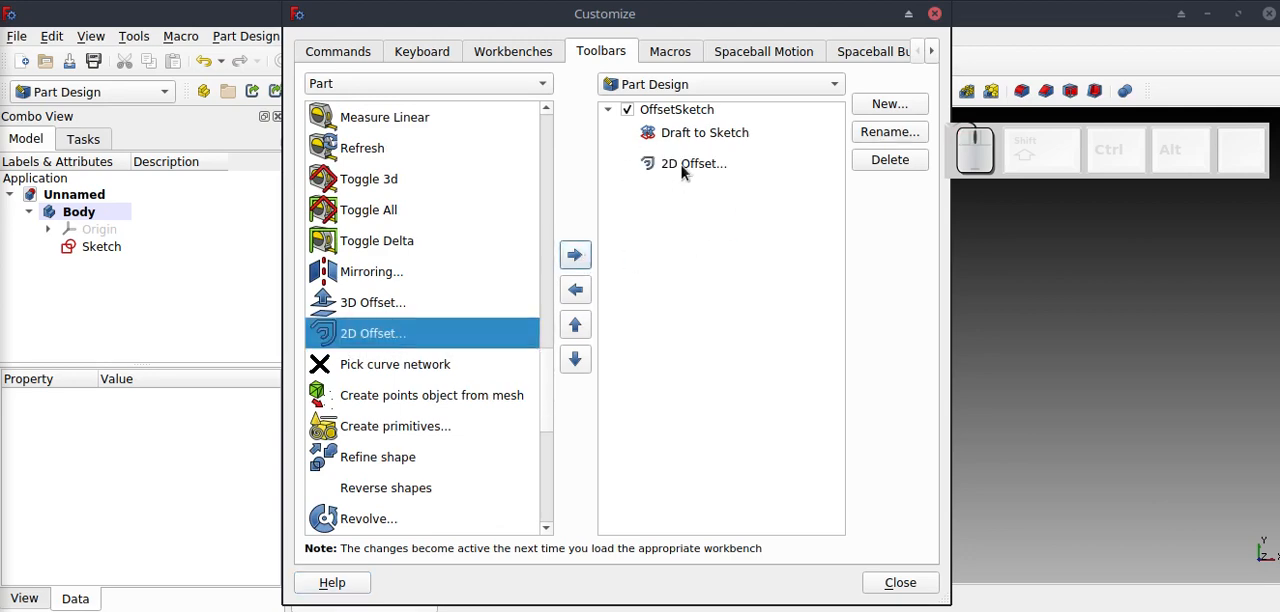
# Add the Merge sketches command from the Sketcher category to the OffsetSketch toolbar and close the customization dialog.
pyautogui.click(540, 84)
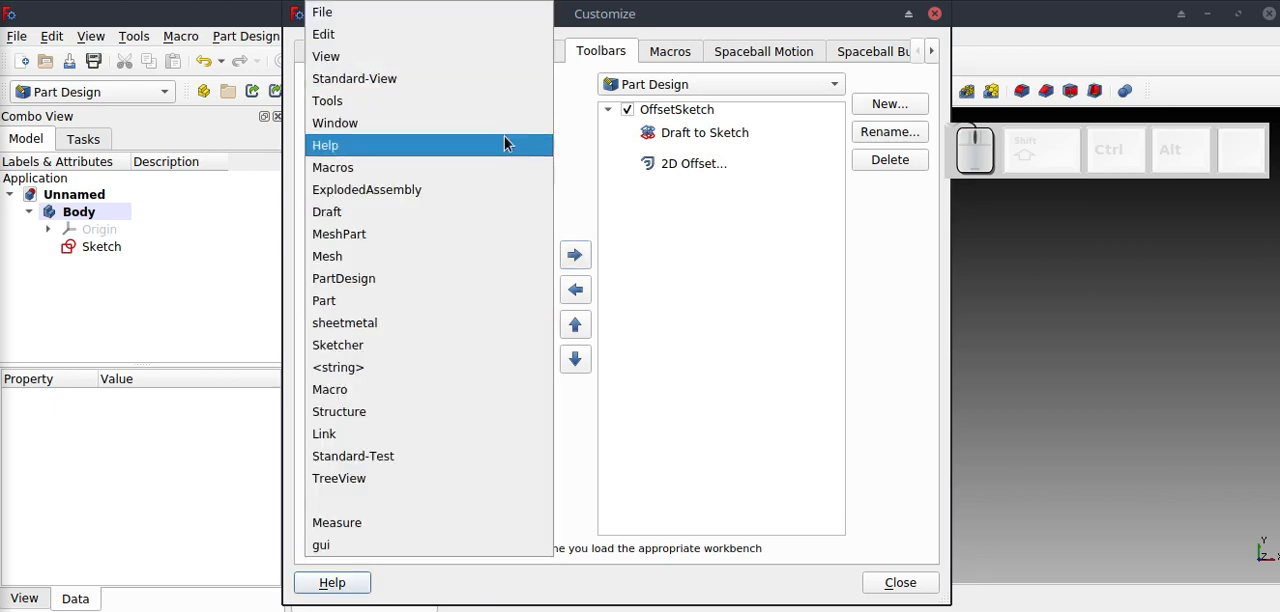
pyautogui.click(386, 352)
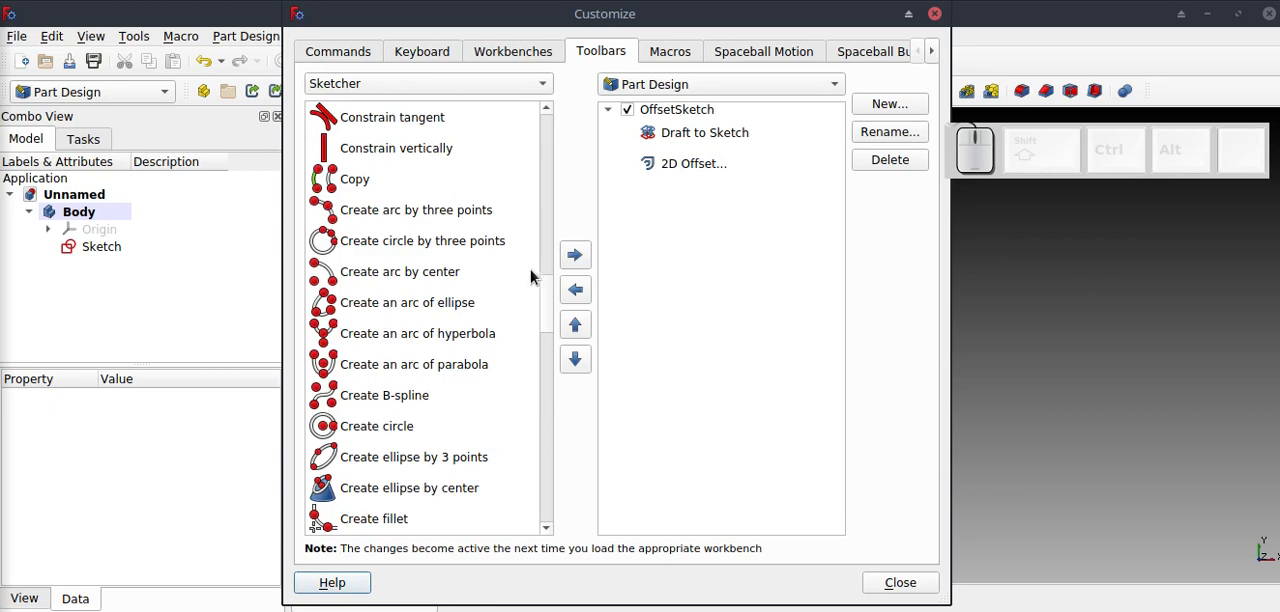
pyautogui.moveTo(542, 288); pyautogui.dragTo(546, 408)
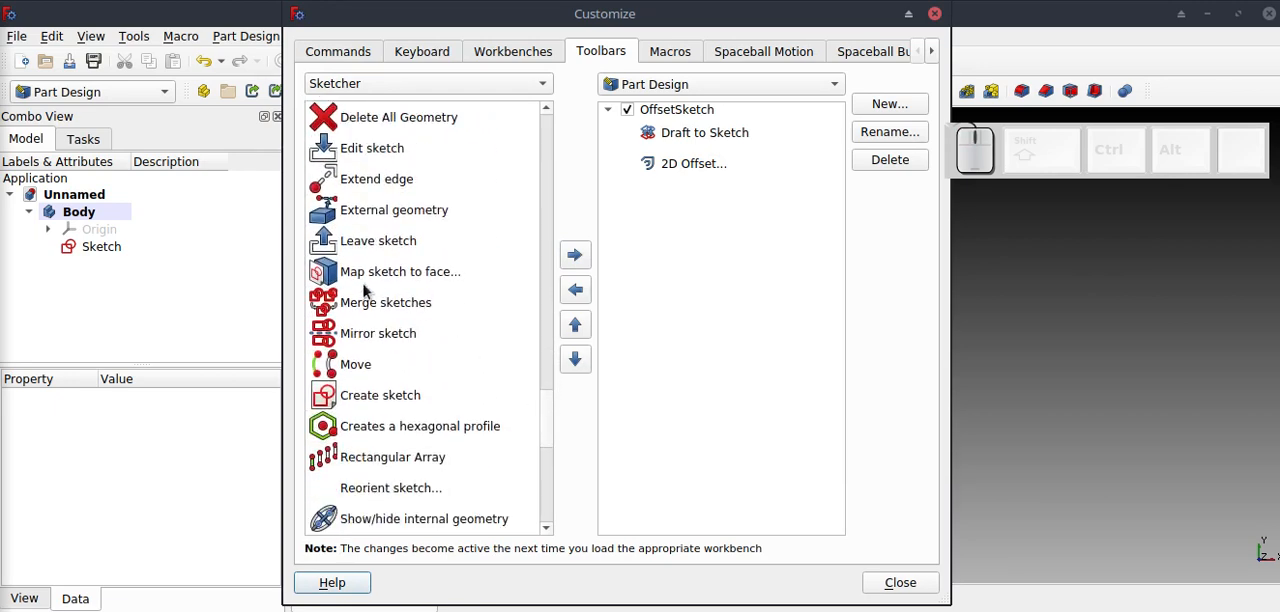
pyautogui.click(432, 307)
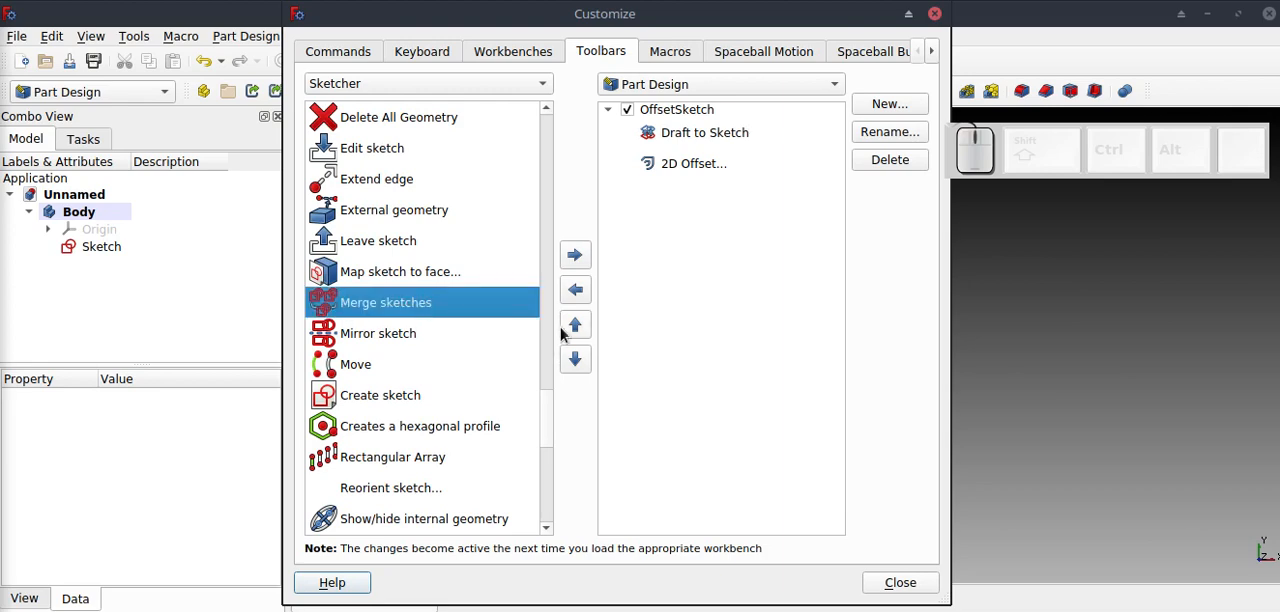
pyautogui.click(580, 258)
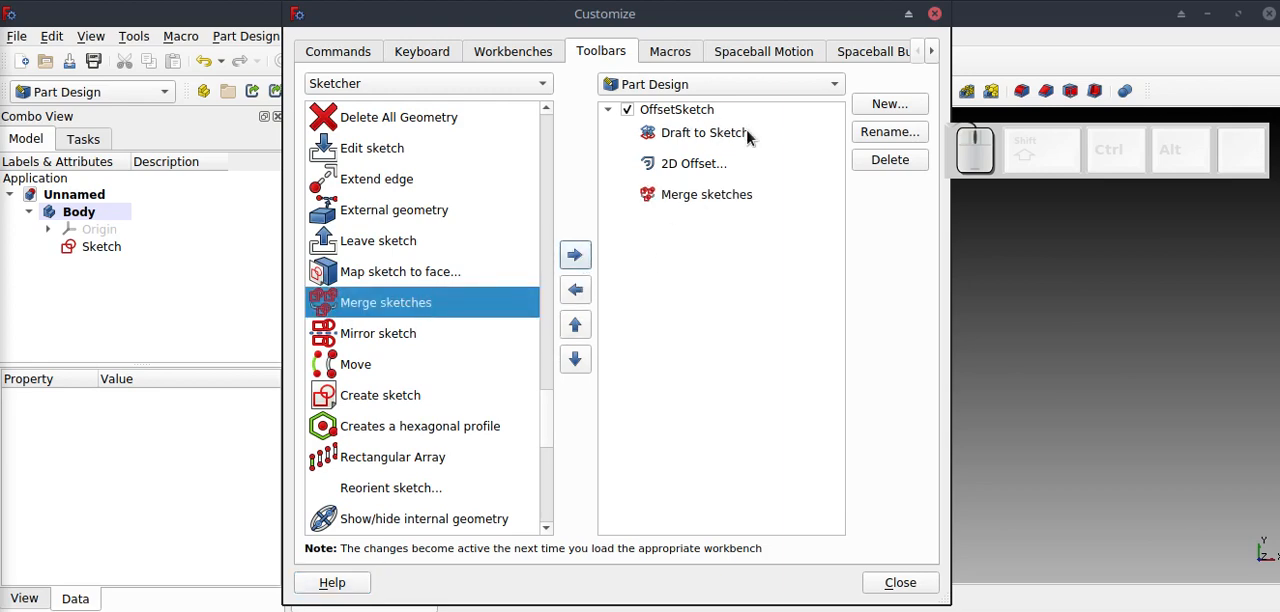
pyautogui.click(899, 583)
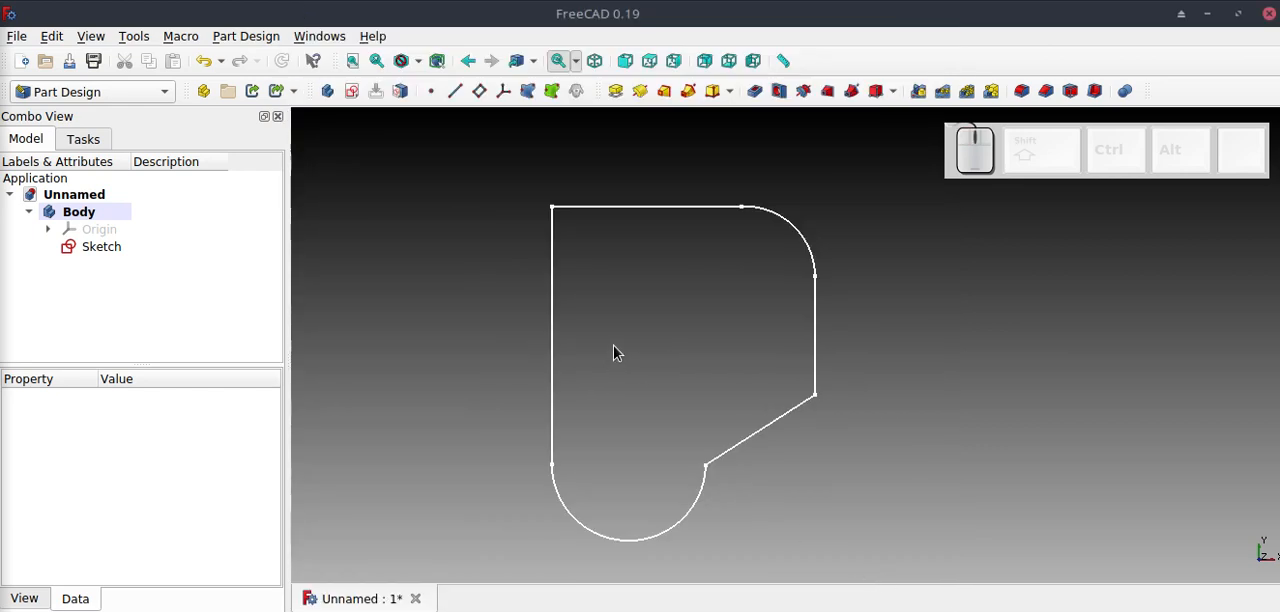
# Reload Part Design by switching to the Part workbench and back, and dock the custom toolbar in the upper row after the measure command.
pyautogui.click(161, 92)
pyautogui.click(130, 403)
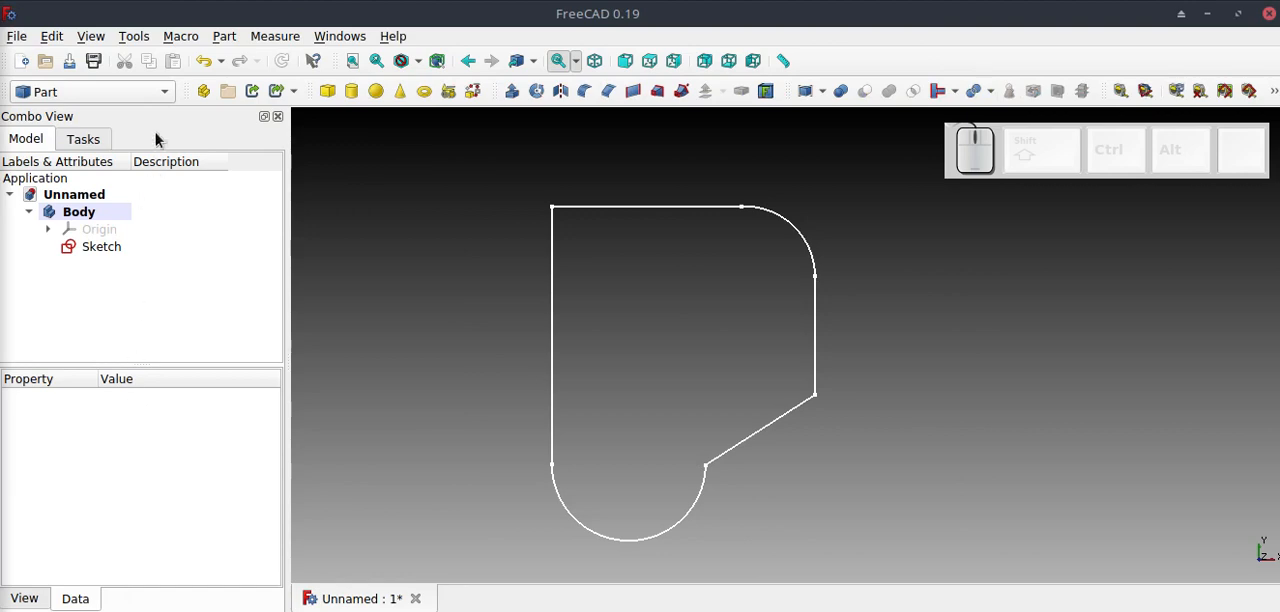
pyautogui.click(159, 92)
pyautogui.click(93, 374)
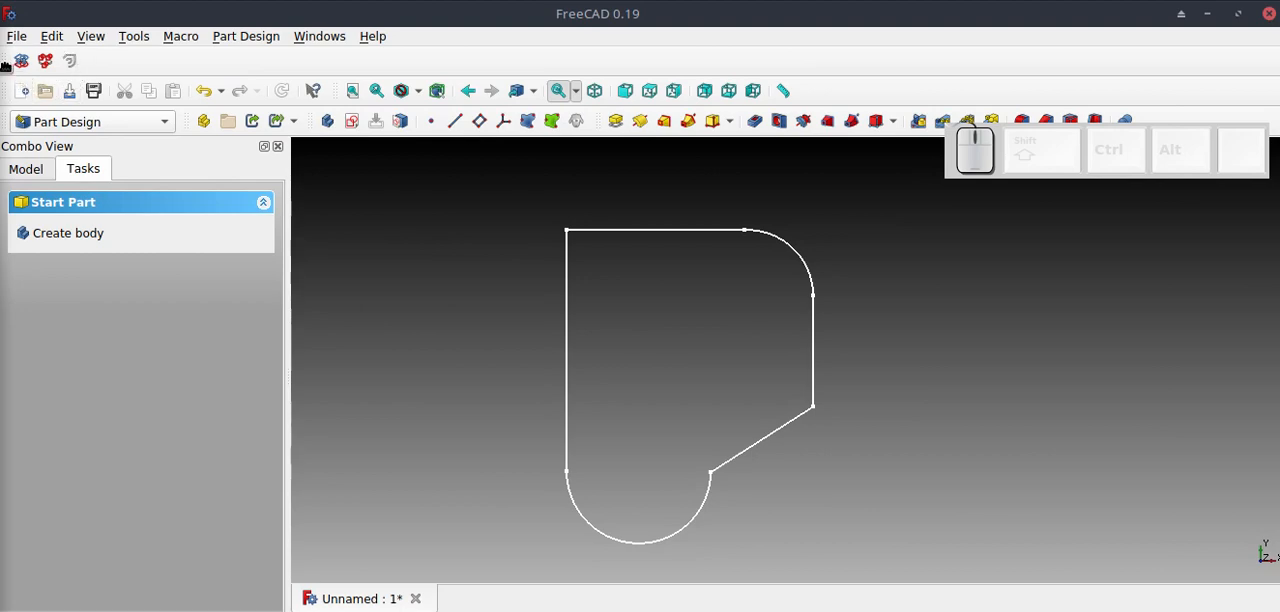
pyautogui.moveTo(5, 66); pyautogui.dragTo(803, 70)
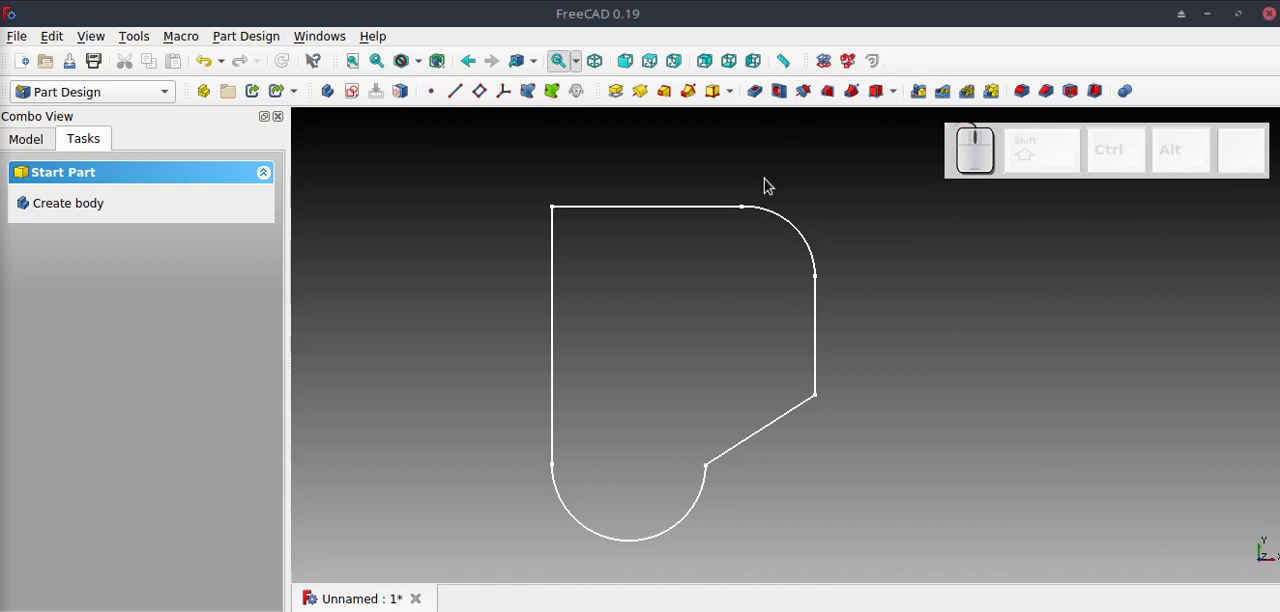
# Convert the body's original sketch into a separate shape with the Draft to Sketch command.
pyautogui.click(36, 141)
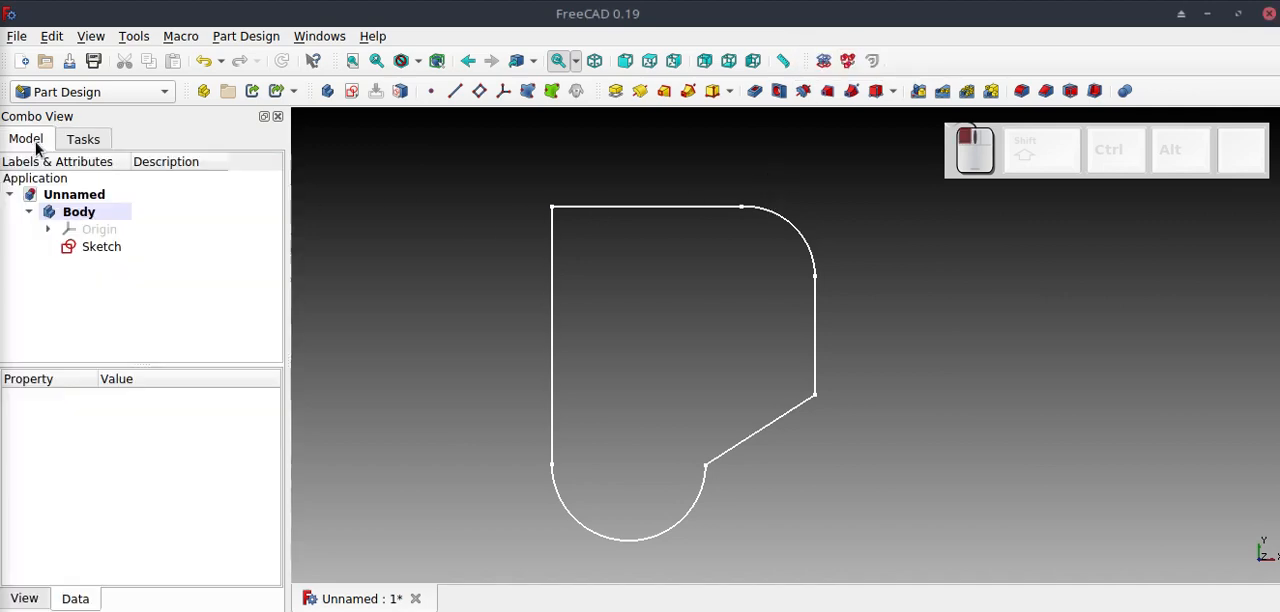
pyautogui.click(121, 250)
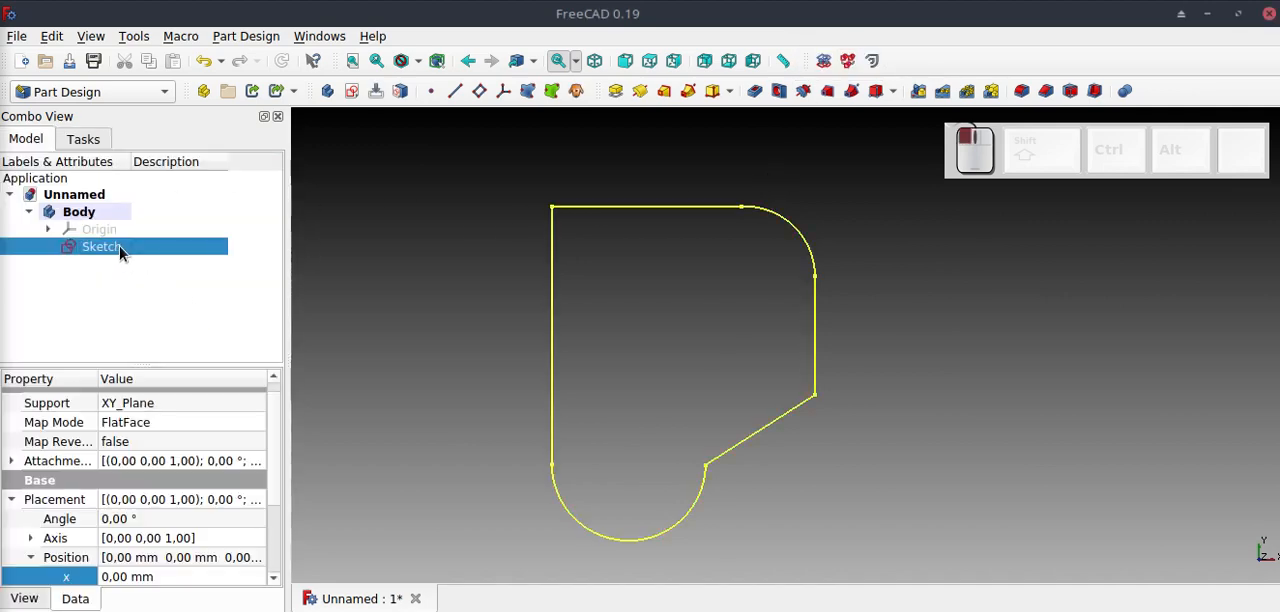
pyautogui.click(823, 61)
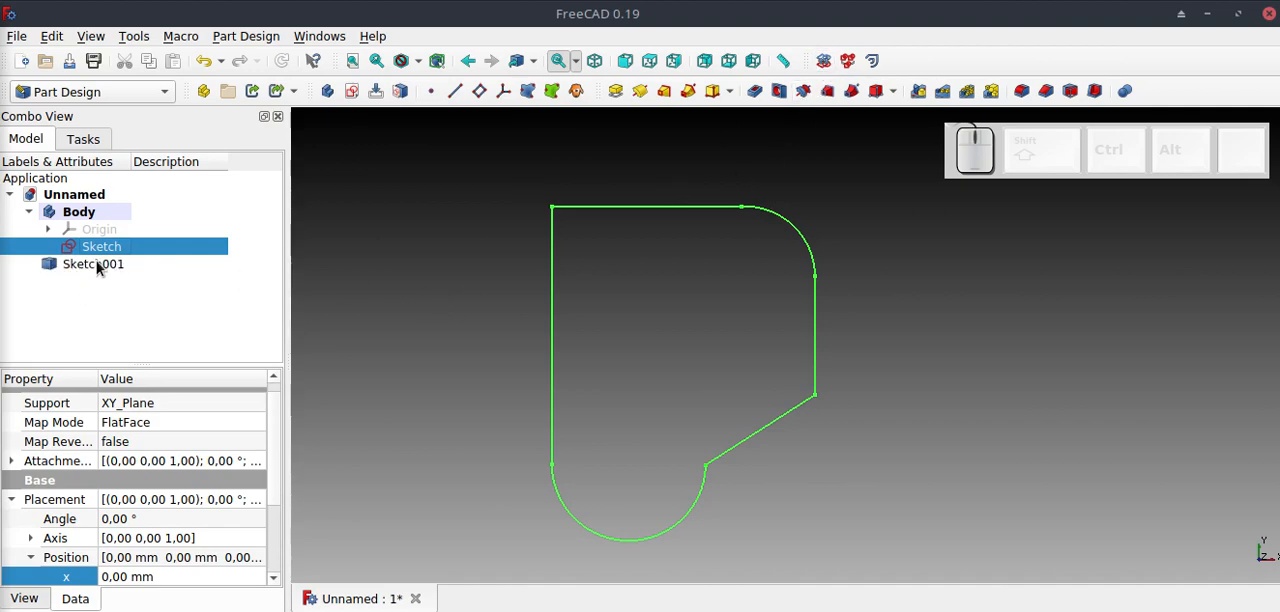
pyautogui.click(134, 286)
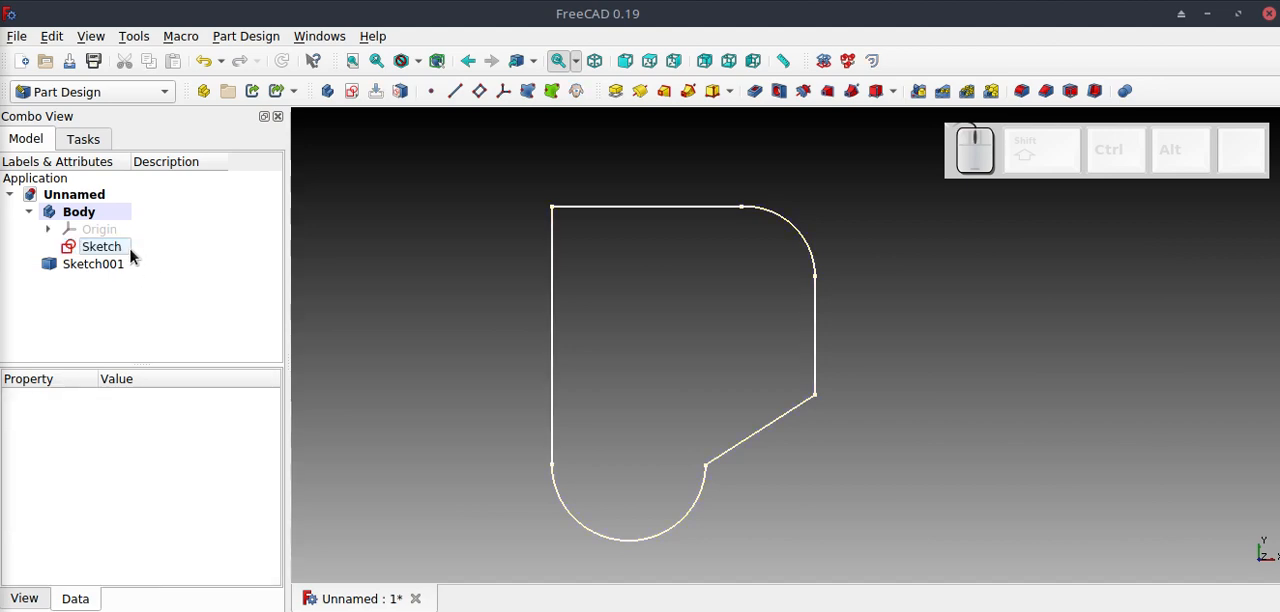
# Start a 2D Offset of the converted shape with join type Intersection and an offset of 20 mm.
pyautogui.click(105, 266)
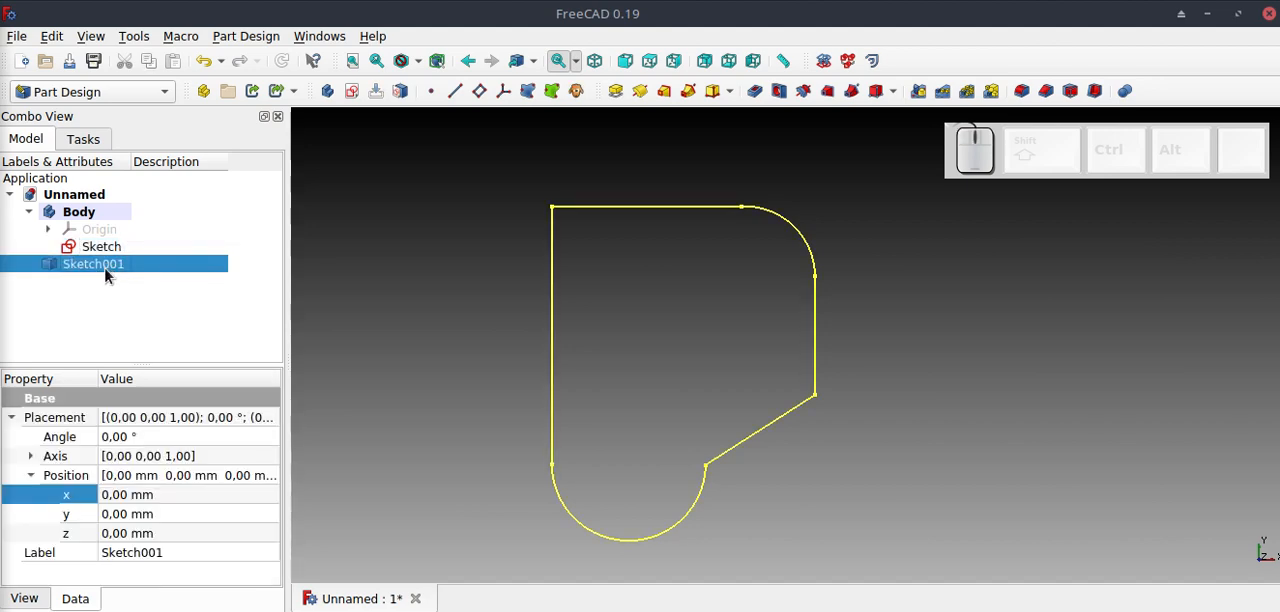
pyautogui.click(871, 63)
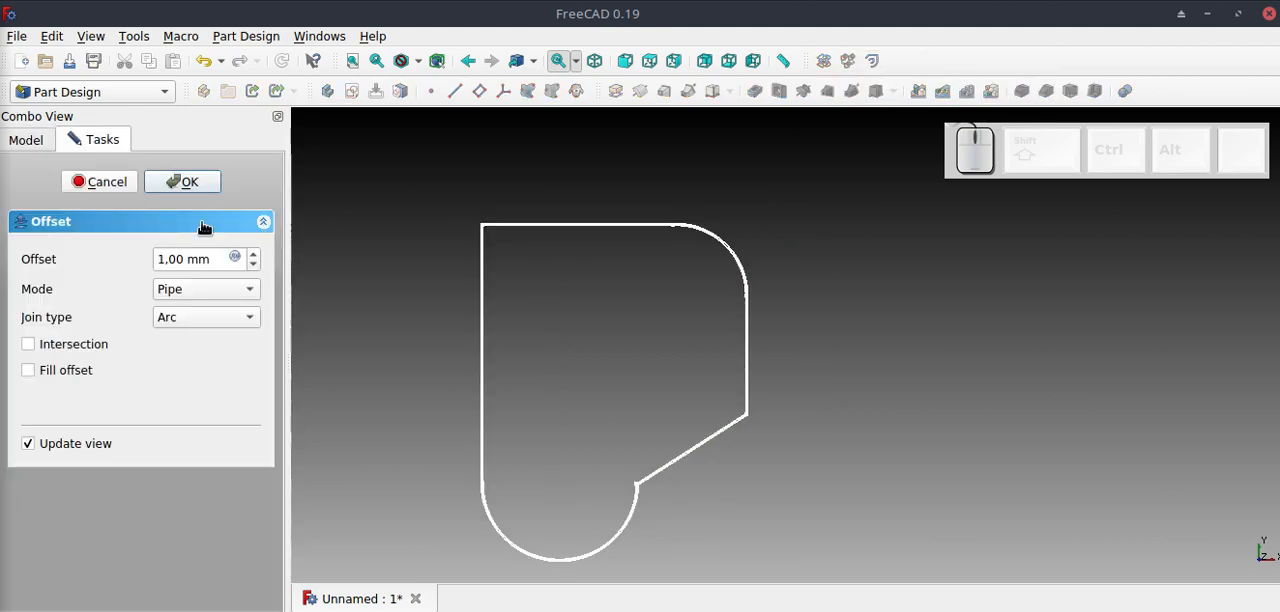
pyautogui.click(190, 322)
pyautogui.click(217, 362)
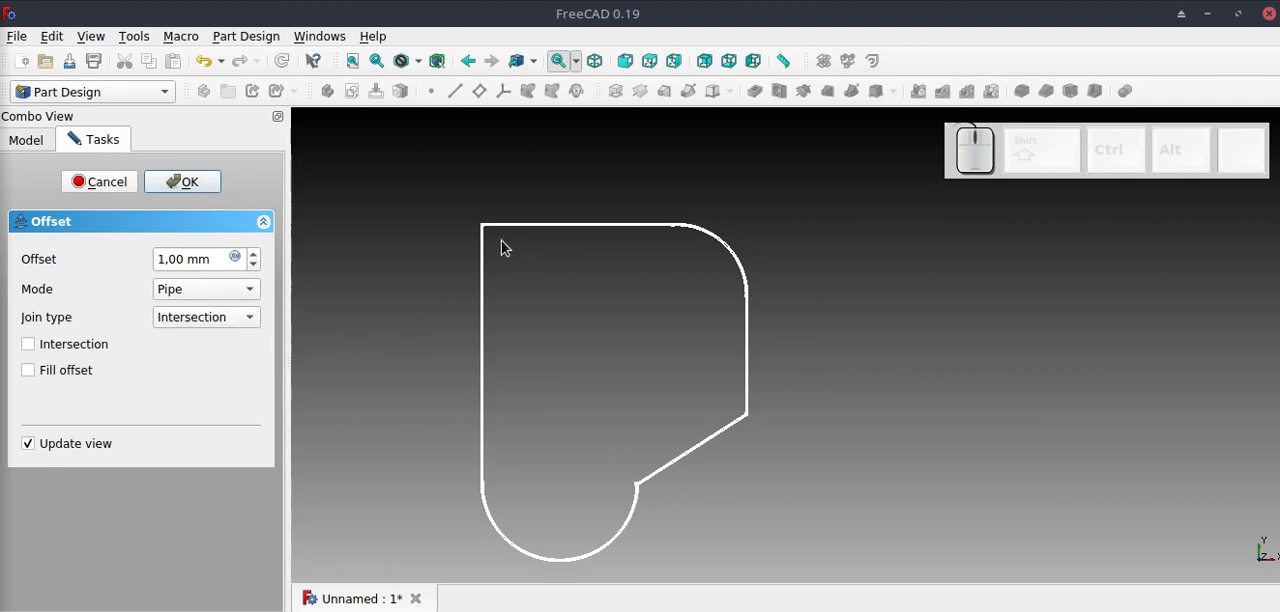
pyautogui.scroll(-6, 505, 248)
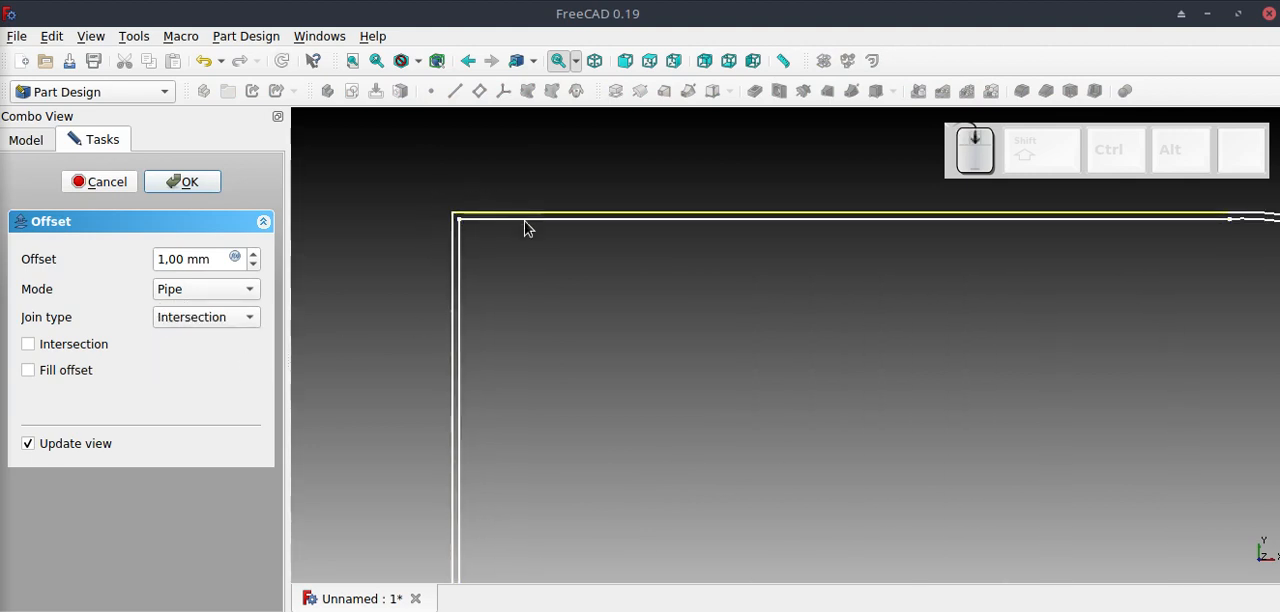
pyautogui.scroll(6, 680, 229)
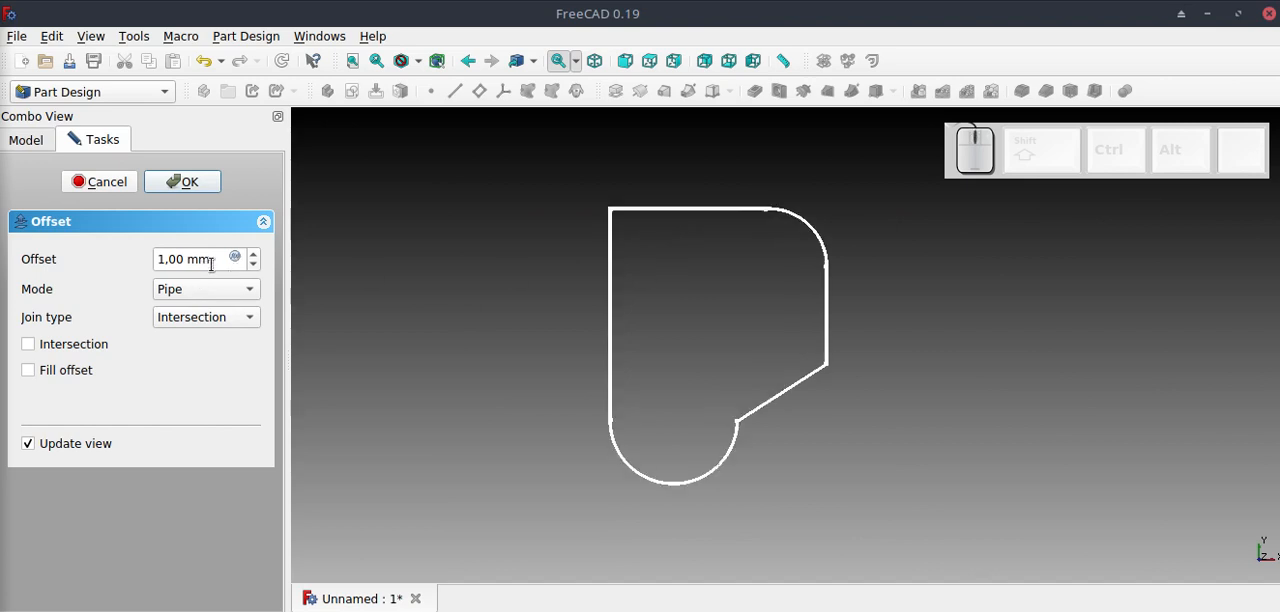
pyautogui.moveTo(211, 263)
pyautogui.mouseDown()
pyautogui.moveTo(172, 265)
pyautogui.moveTo(200, 258)
pyautogui.mouseUp()
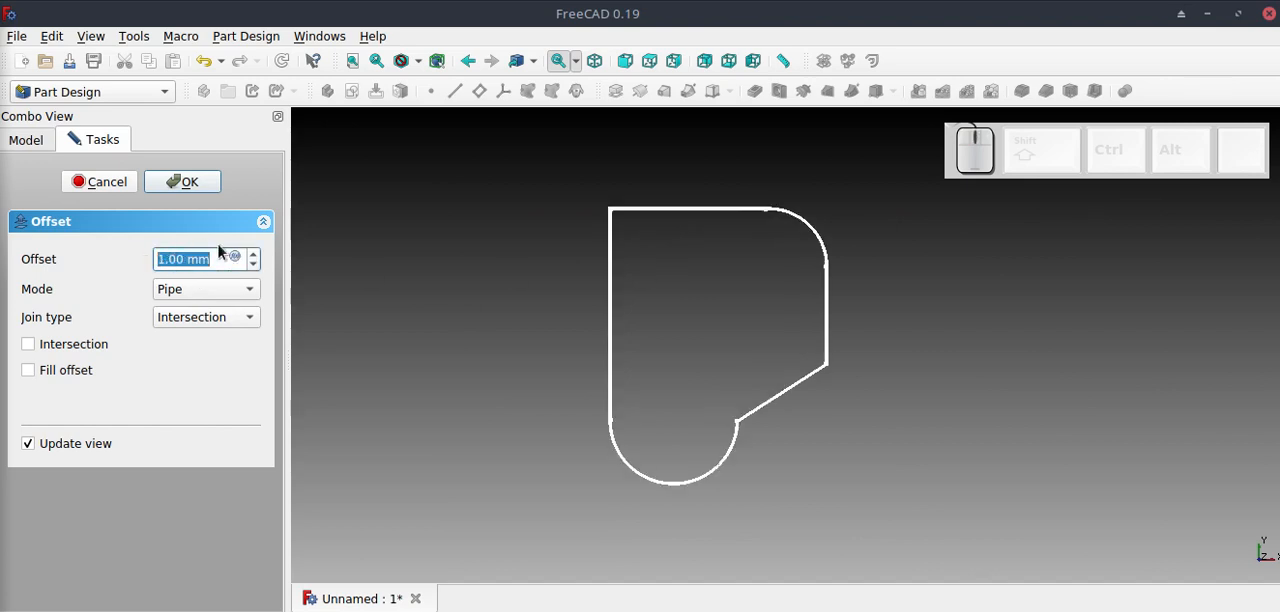
pyautogui.write('20')
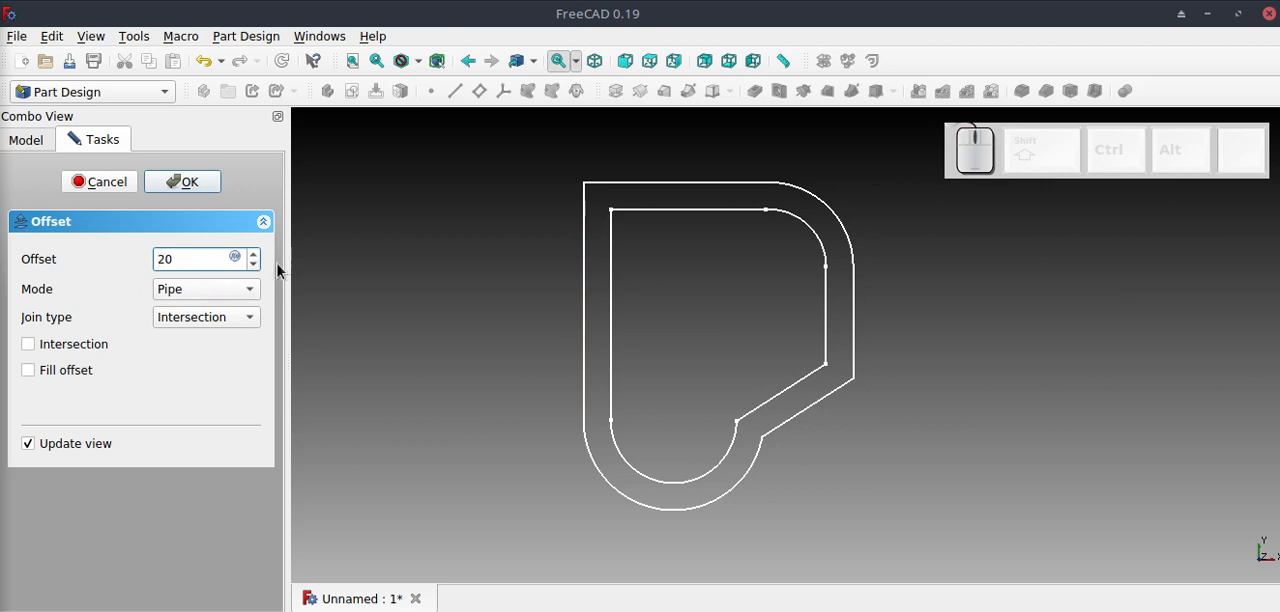
# Try an inward offset of -20 mm and revert the value to 20 mm.
pyautogui.write('-')
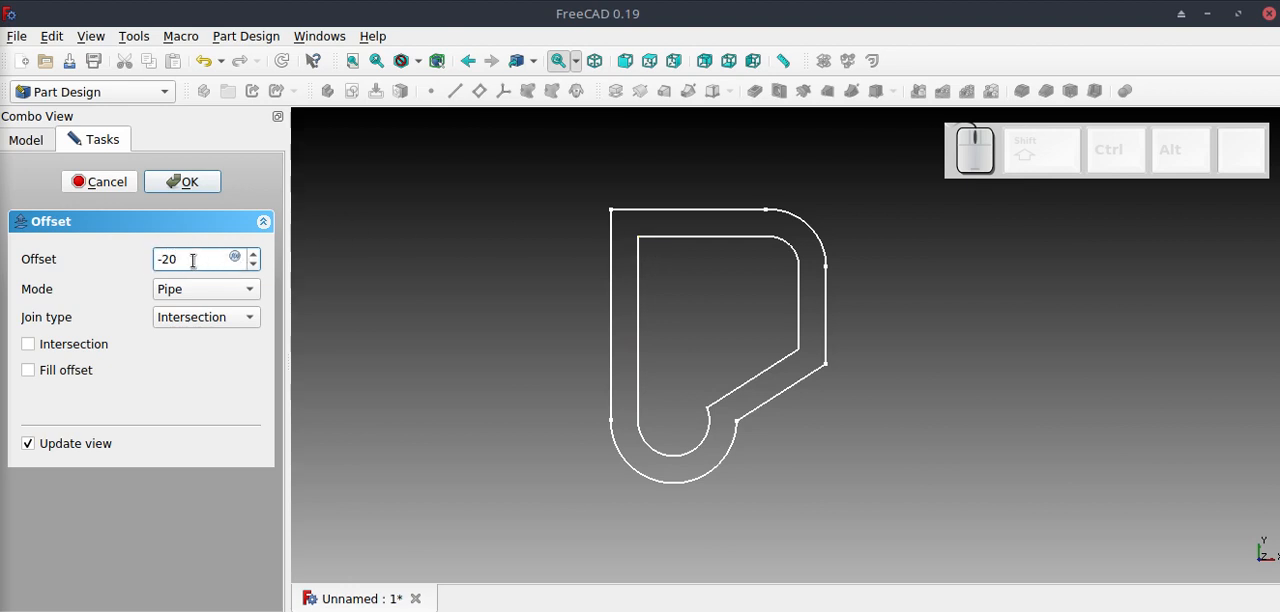
pyautogui.moveTo(193, 260); pyautogui.dragTo(147, 258)
pyautogui.press('BackSpace')
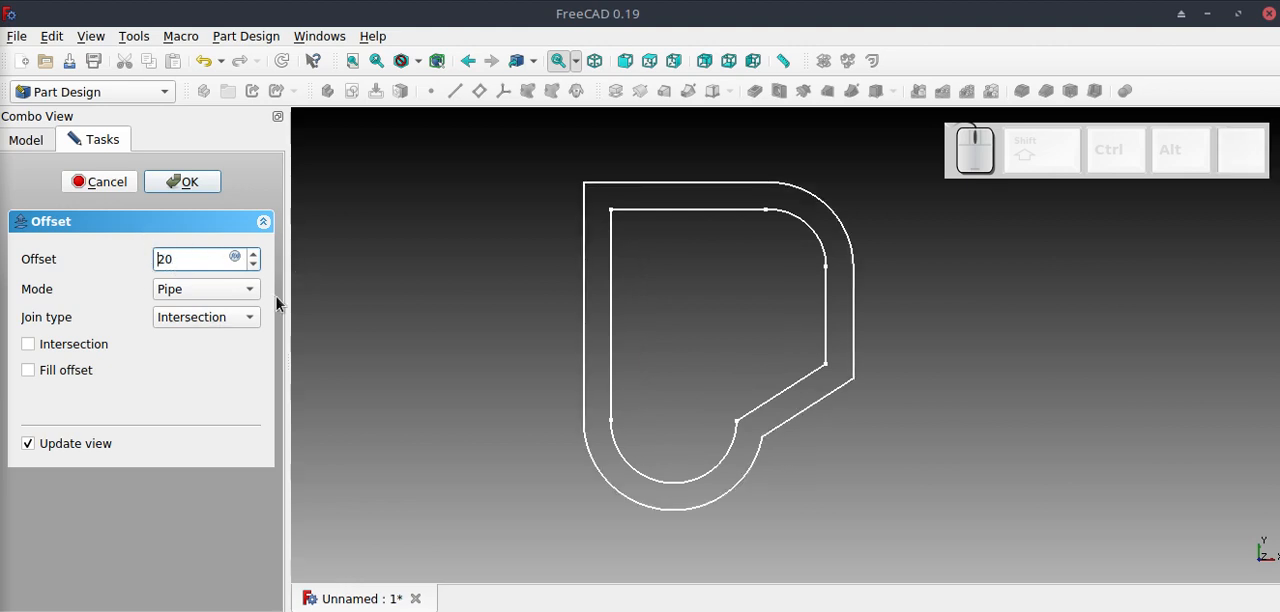
# Set the offset to -20 mm so the contour lies inside the profile, and confirm the 2D Offset.
pyautogui.click(209, 261)
pyautogui.doubleClick(209, 261)
pyautogui.click(191, 258)
pyautogui.click(158, 261)
pyautogui.write('-')
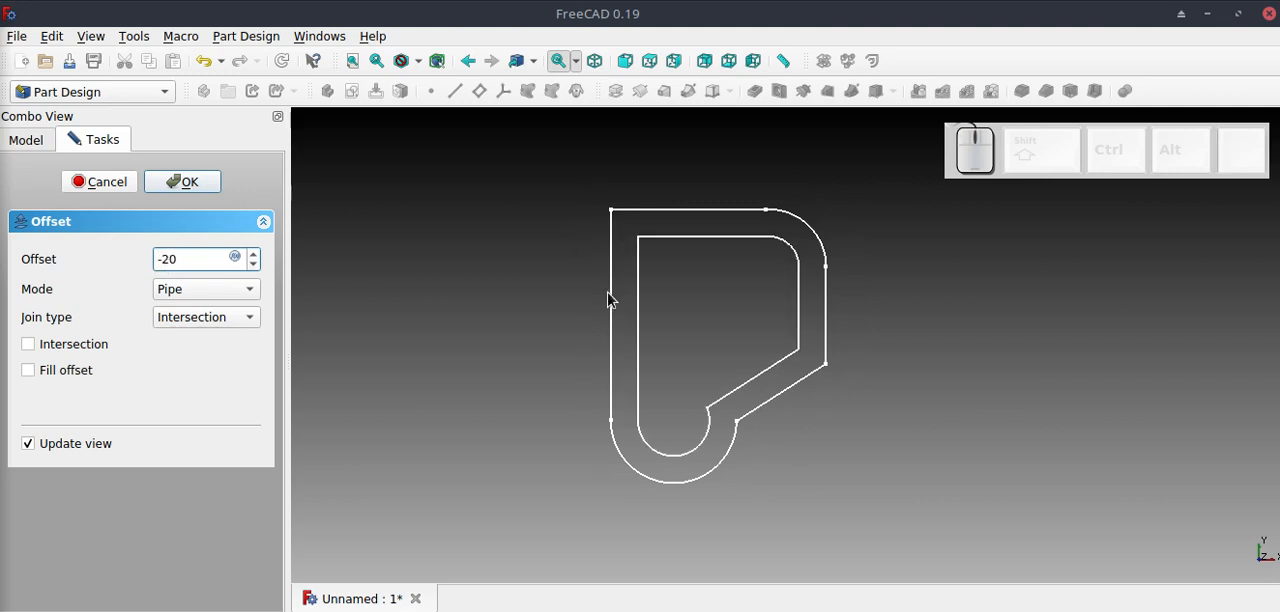
pyautogui.click(188, 183)
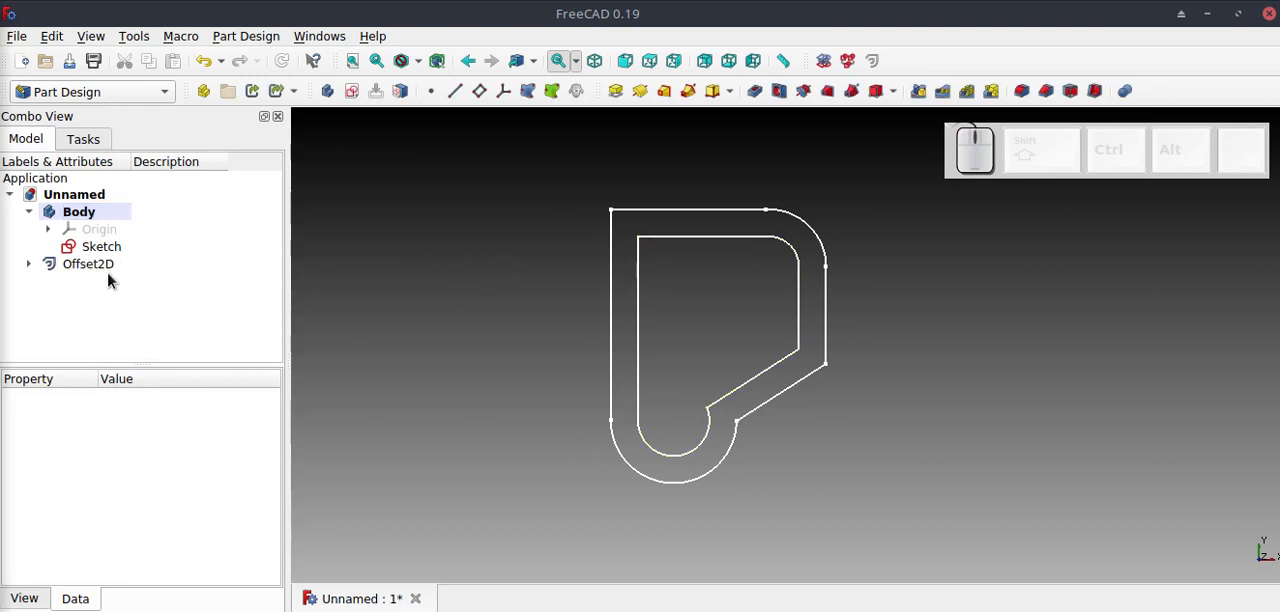
# Convert the 2D offset into a sketch with Draft to Sketch and move that sketch into the Body.
pyautogui.click(108, 268)
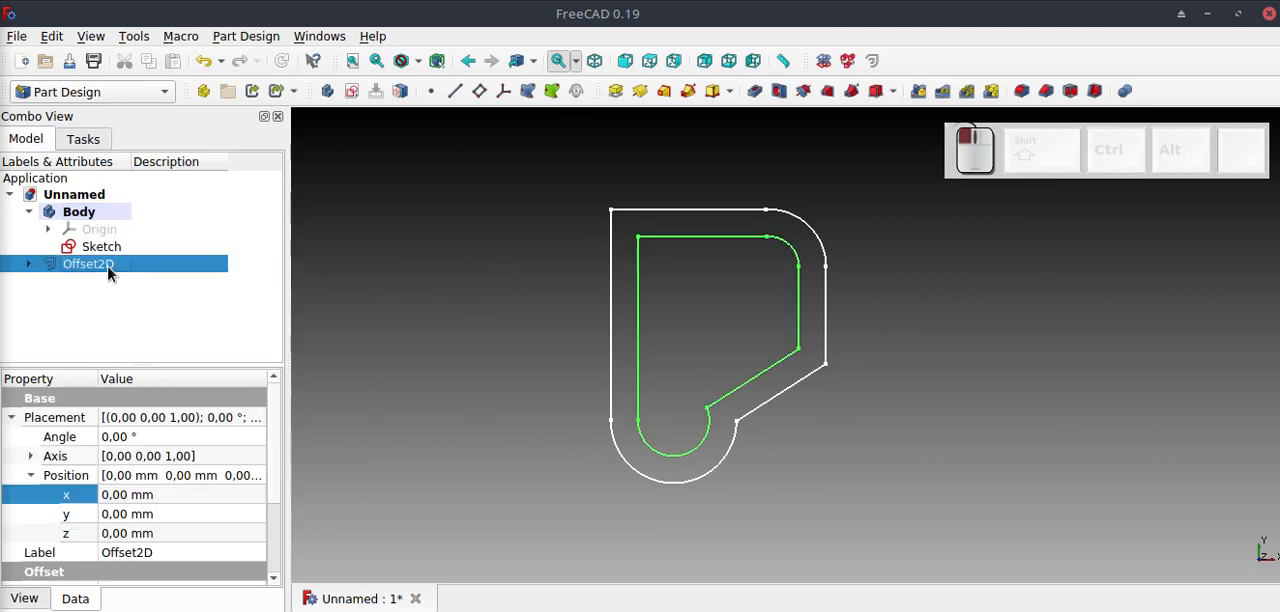
pyautogui.click(823, 64)
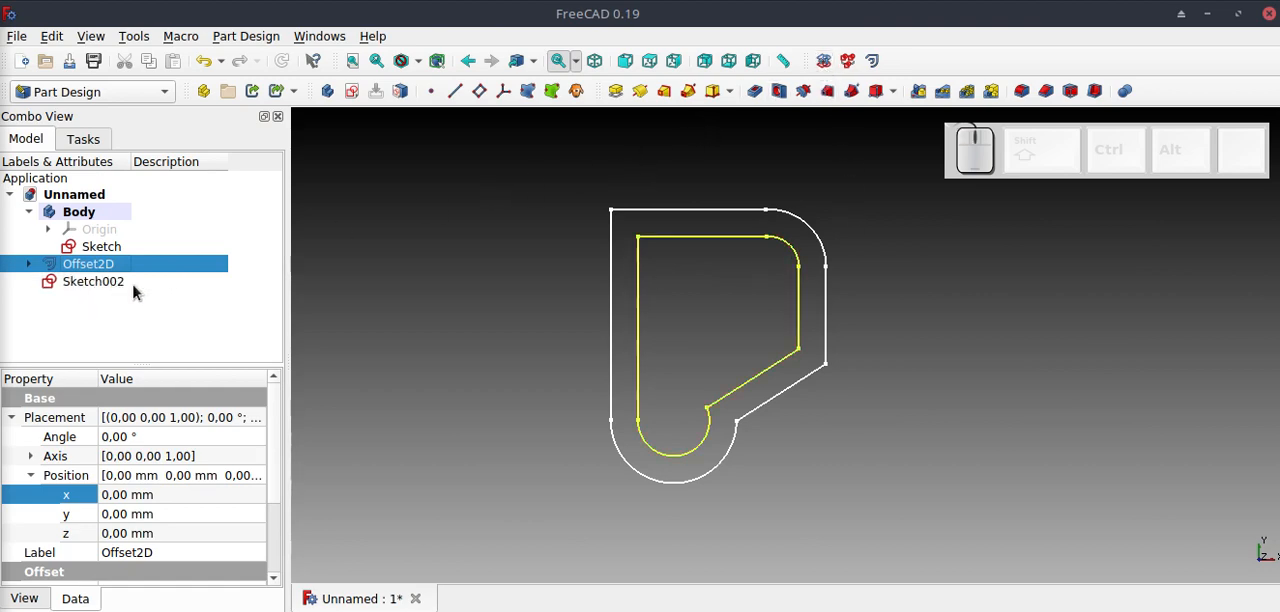
pyautogui.click(346, 286)
pyautogui.moveTo(100, 288)
pyautogui.mouseDown()
pyautogui.moveTo(114, 292)
pyautogui.moveTo(152, 225)
pyautogui.mouseUp()
pyautogui.moveTo(145, 218); pyautogui.dragTo(140, 217)
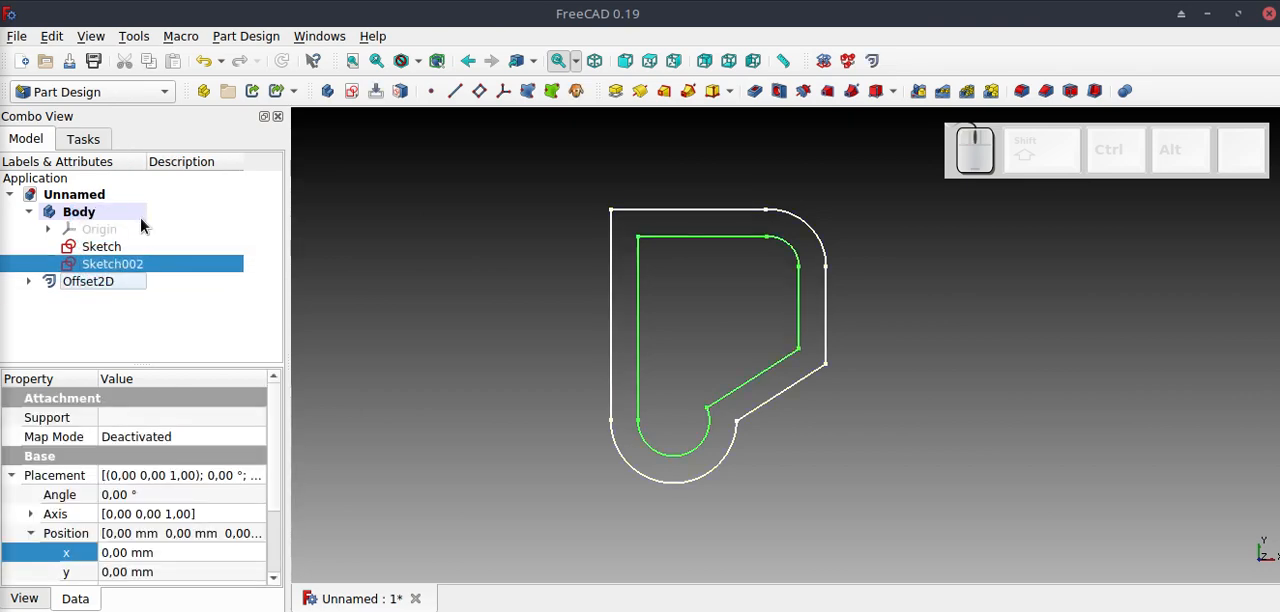
pyautogui.click(135, 308)
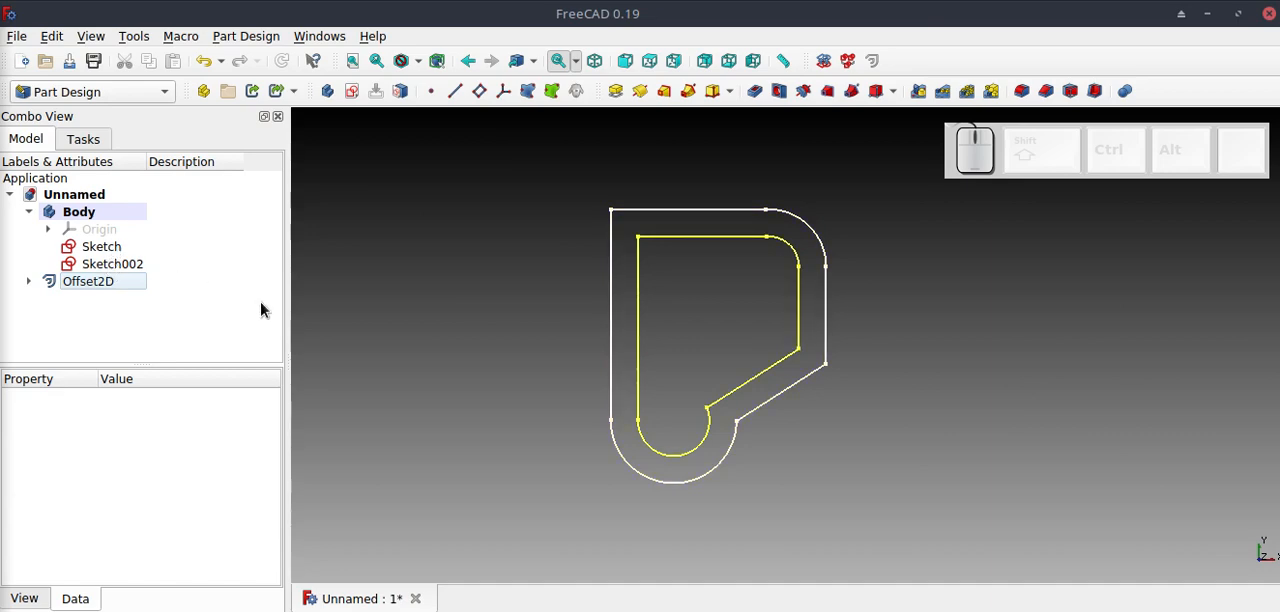
# Merge the original sketch and the inner offset sketch, and move the merged sketch into the Body.
pyautogui.click(126, 249)
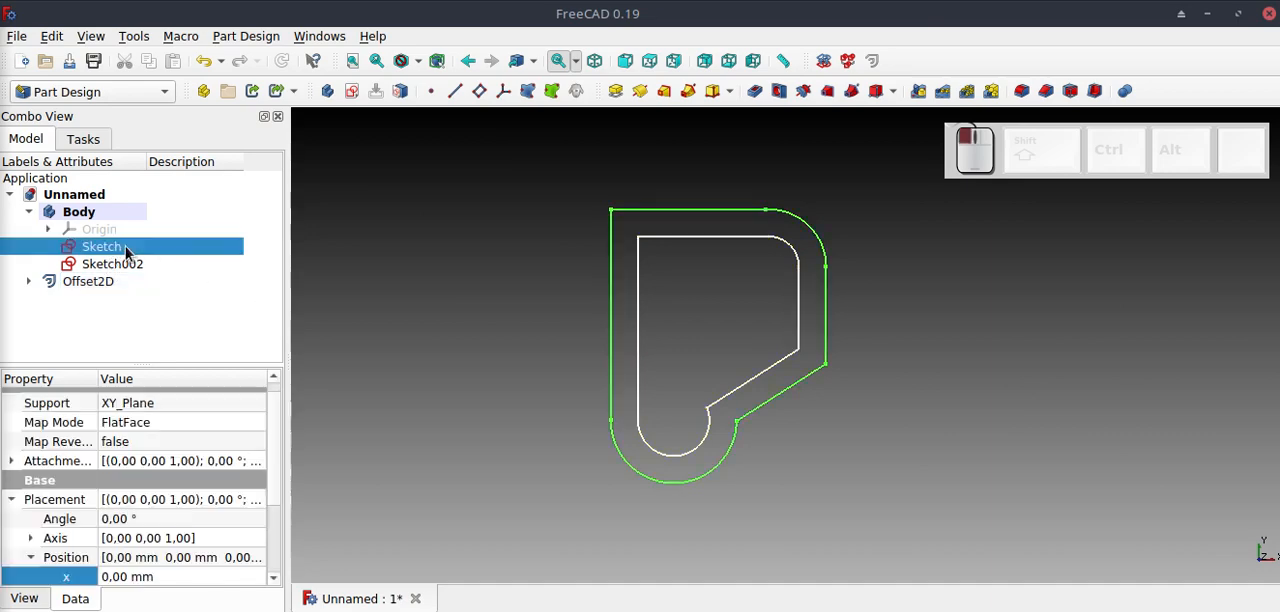
pyautogui.keyDown('ctrl'); pyautogui.click(130, 266); pyautogui.keyUp('ctrl')
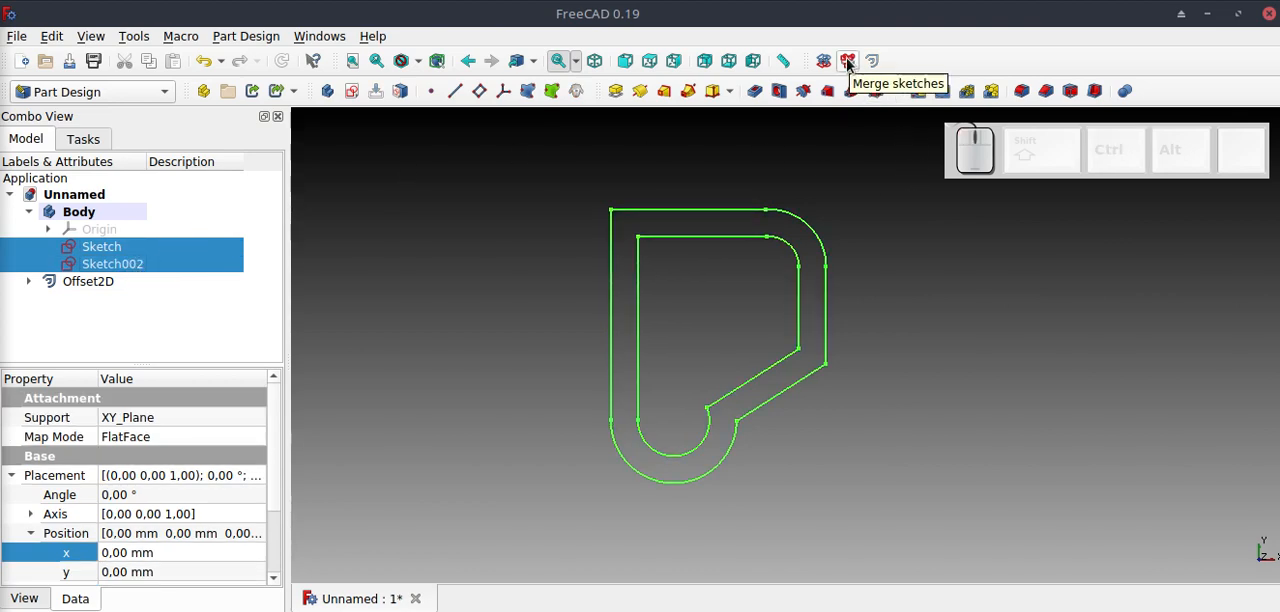
pyautogui.click(848, 61)
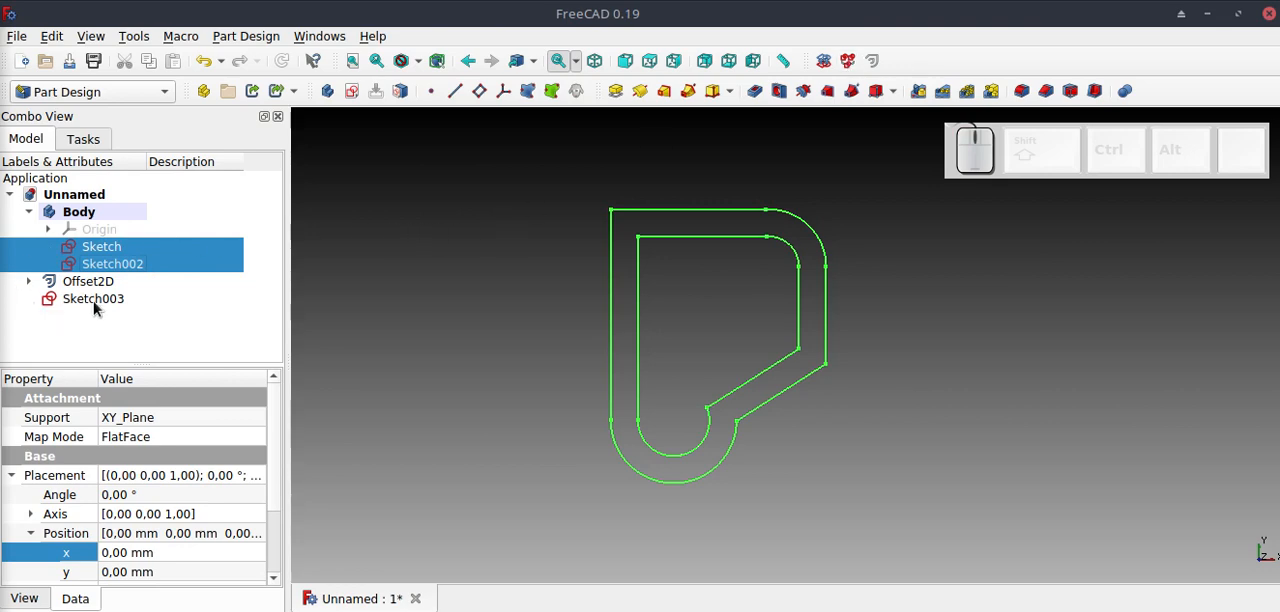
pyautogui.click(144, 348)
pyautogui.moveTo(108, 300)
pyautogui.mouseDown()
pyautogui.moveTo(147, 258)
pyautogui.moveTo(151, 212)
pyautogui.mouseUp()
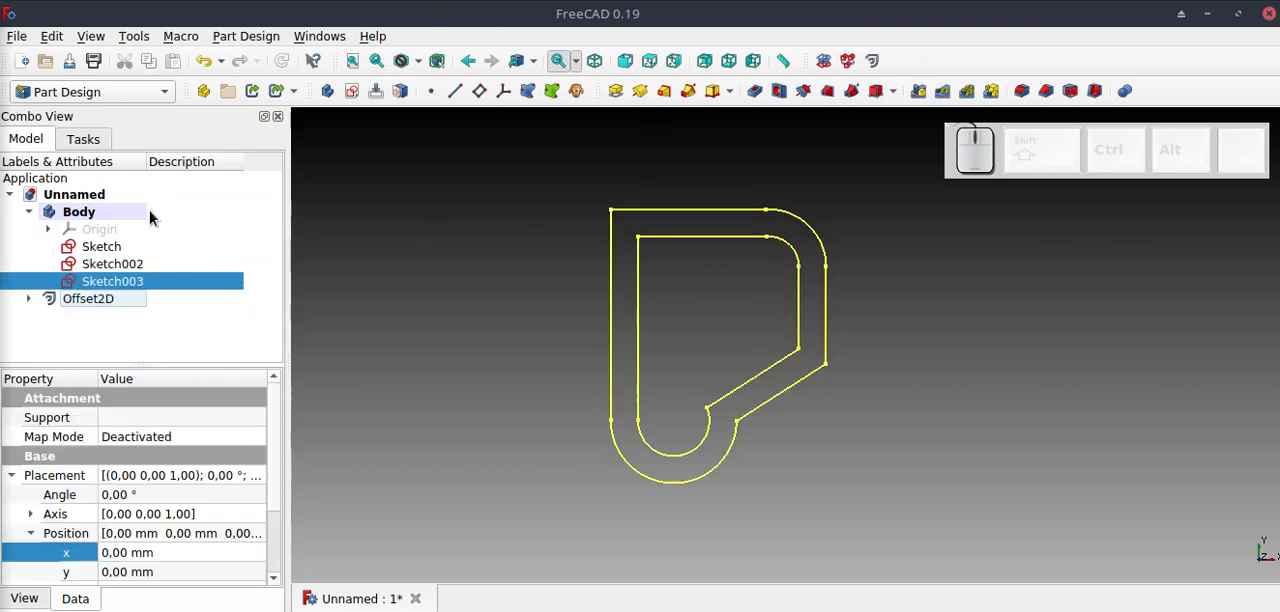
pyautogui.click(171, 318)
# Open the merged sketch to examine its two contours and constraints, and close it without editing.
pyautogui.doubleClick(145, 283)
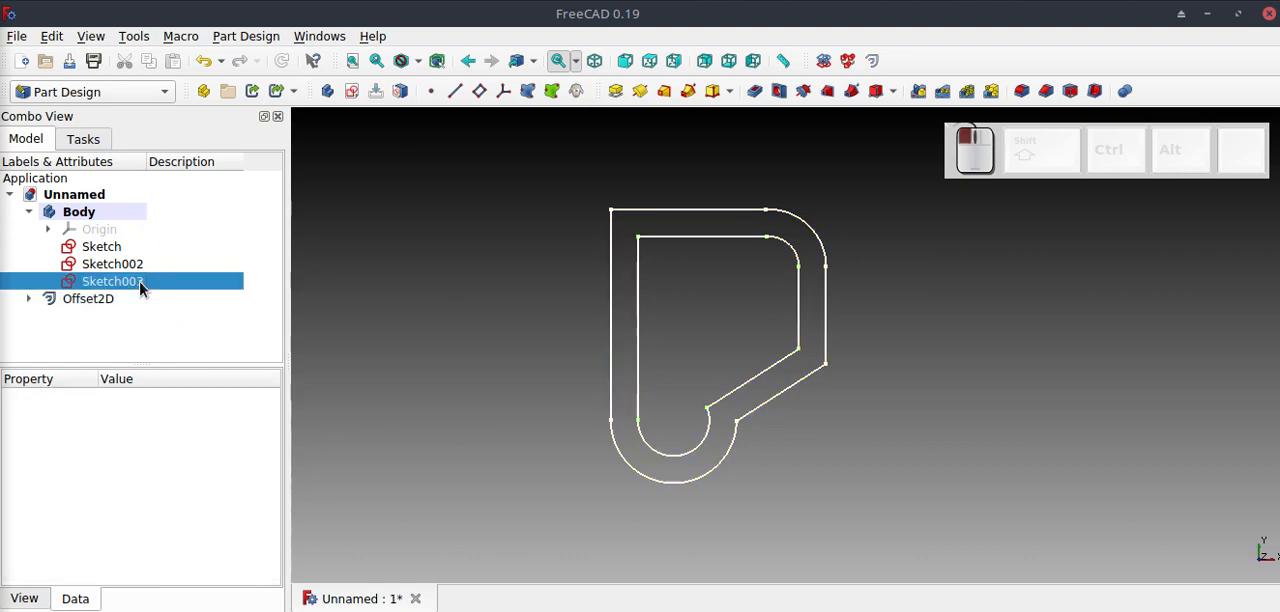
pyautogui.scroll(3, 732, 396)
pyautogui.scroll(-2, 732, 397)
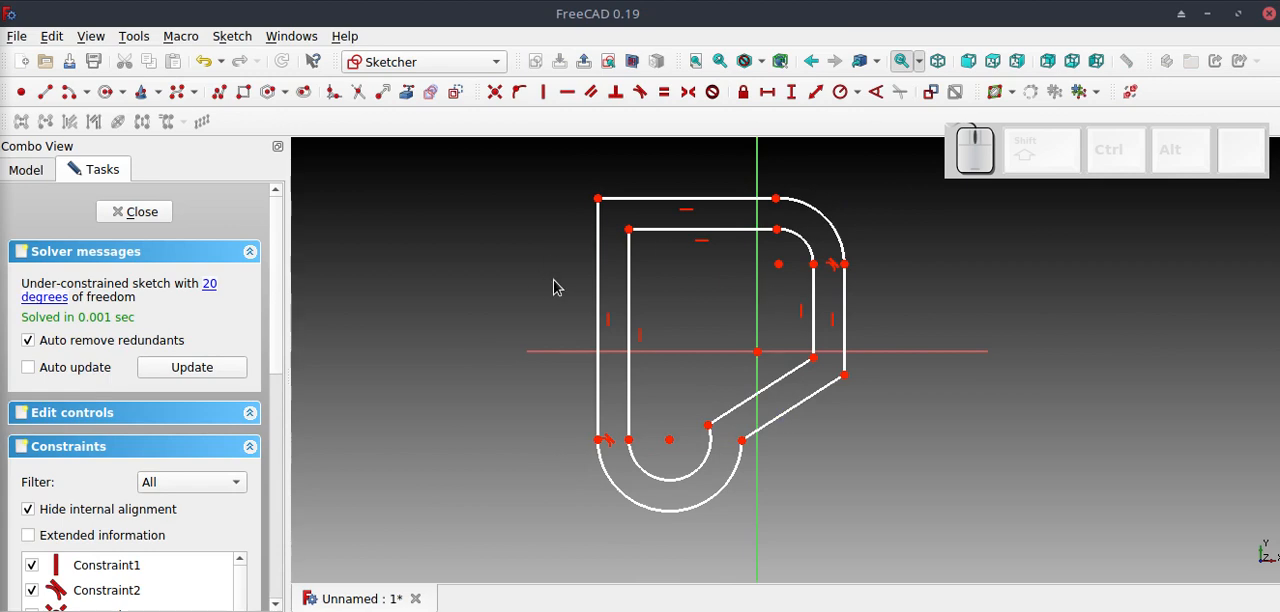
pyautogui.click(160, 213)
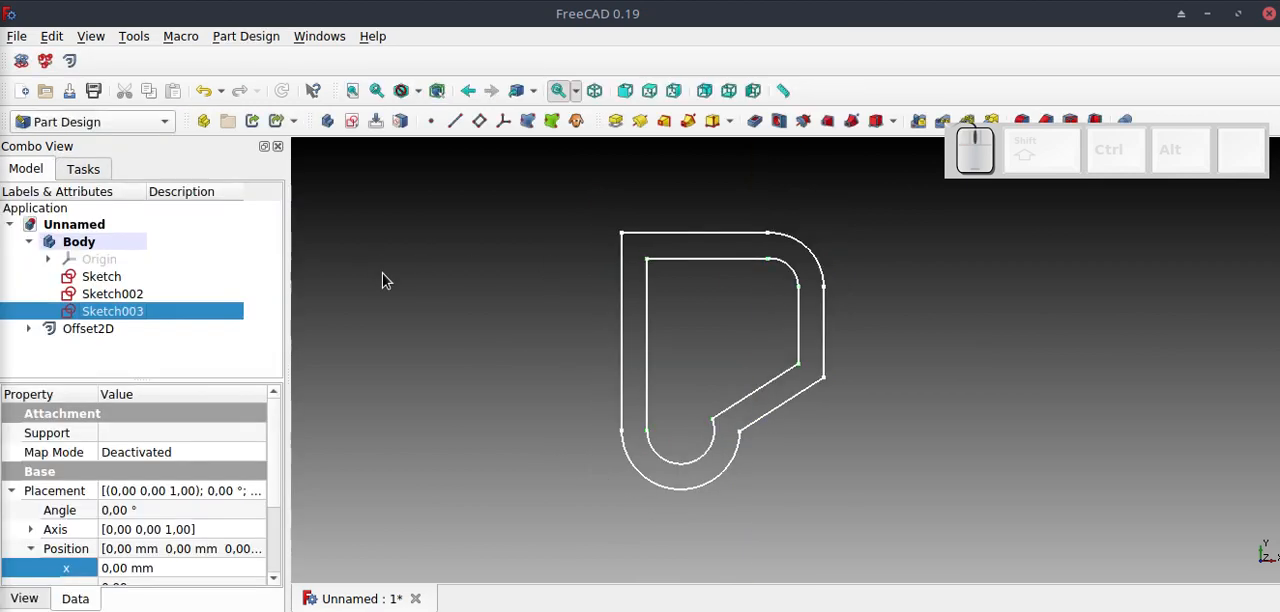
pyautogui.click(465, 342)
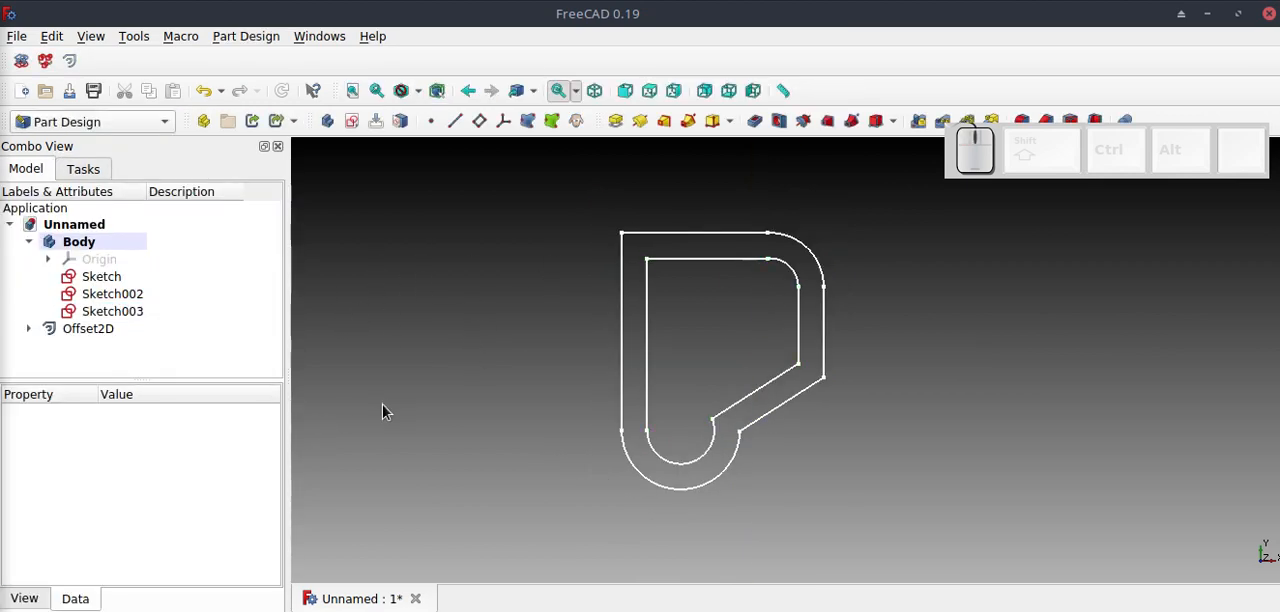
# Pad the merged two-contour sketch with a length of 10 mm to form a hollow frame.
pyautogui.click(123, 314)
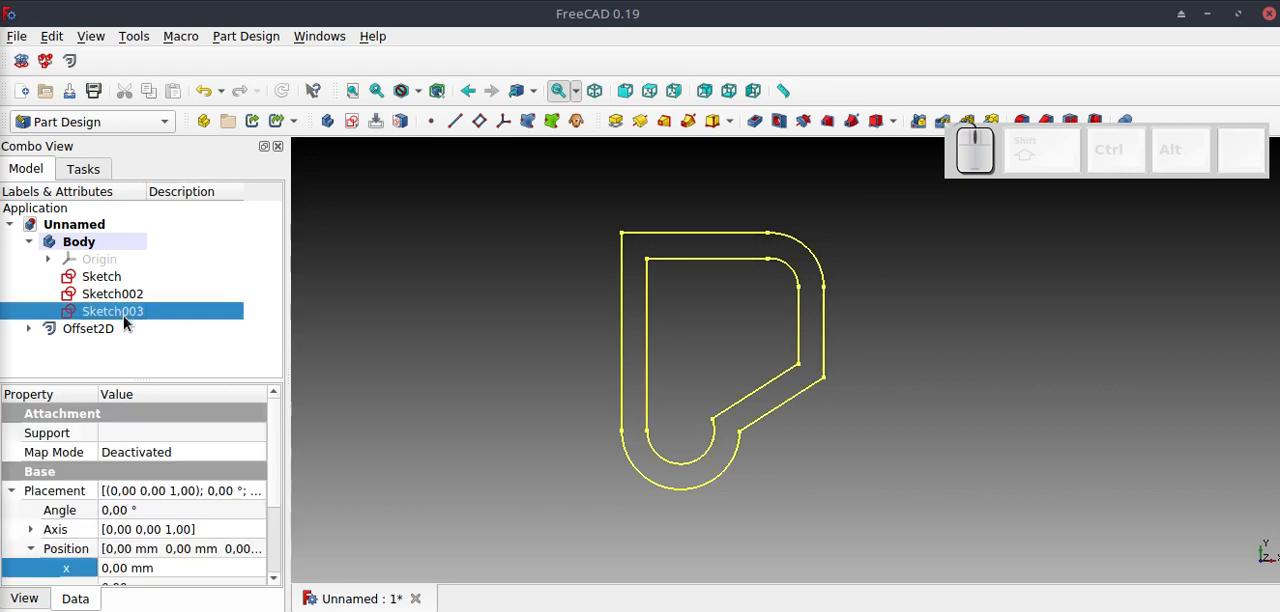
pyautogui.click(615, 120)
pyautogui.moveTo(692, 403); pyautogui.dragTo(638, 323, button='middle')
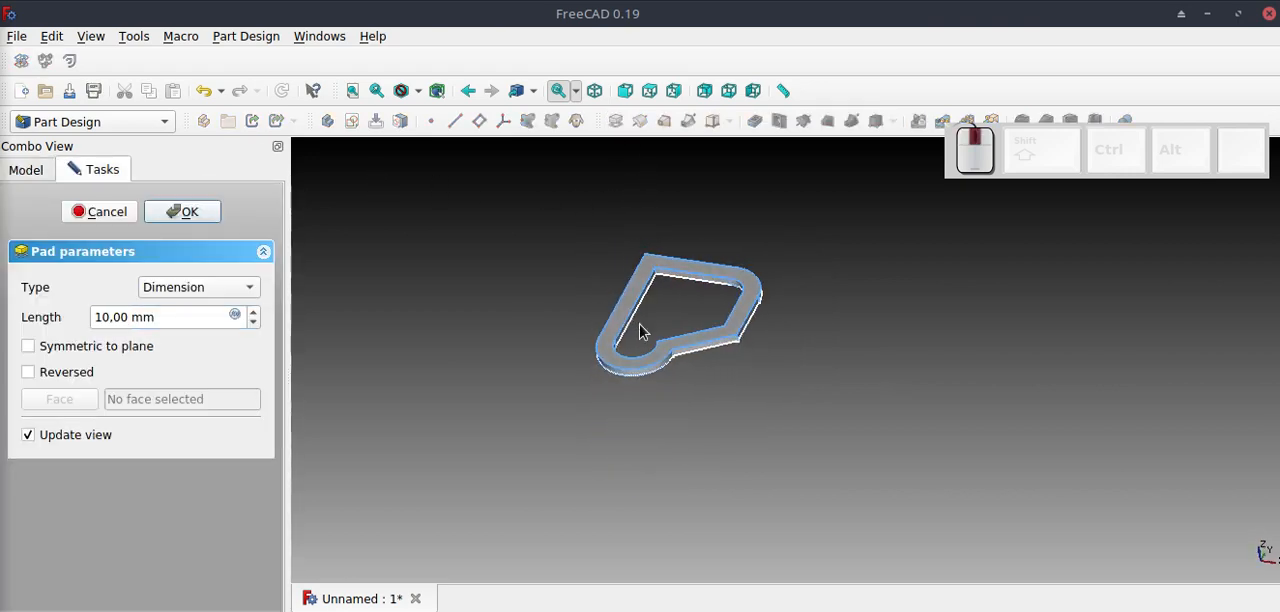
pyautogui.scroll(4, 727, 307)
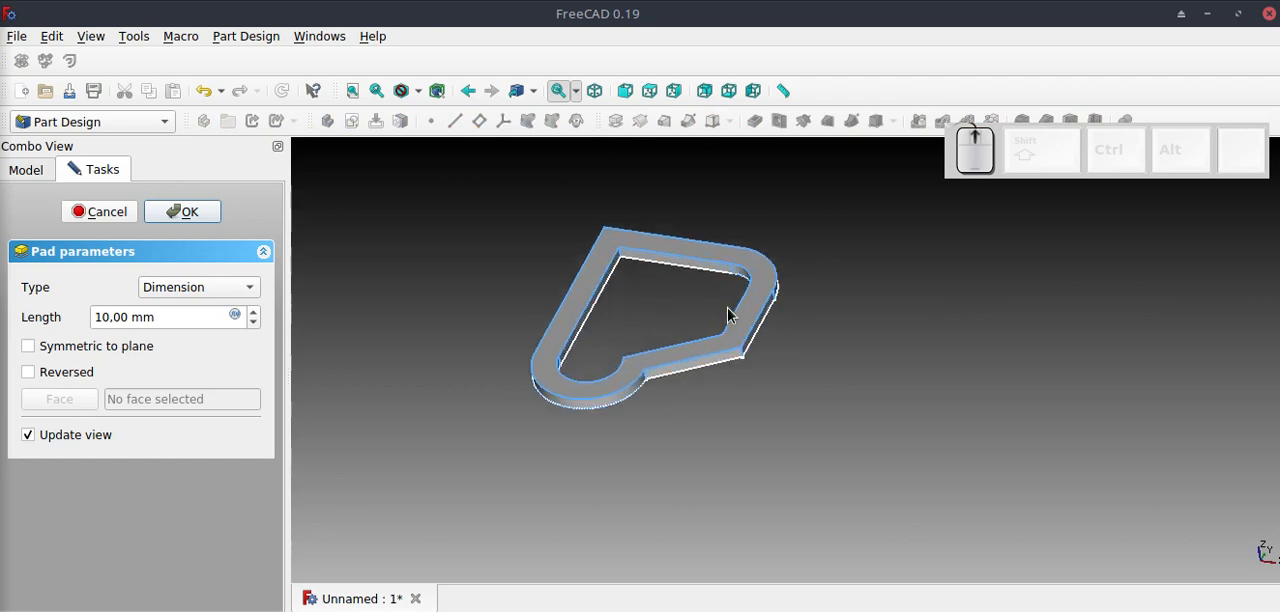
pyautogui.click(157, 317)
pyautogui.write('13')
pyautogui.scroll(6, 158, 319)
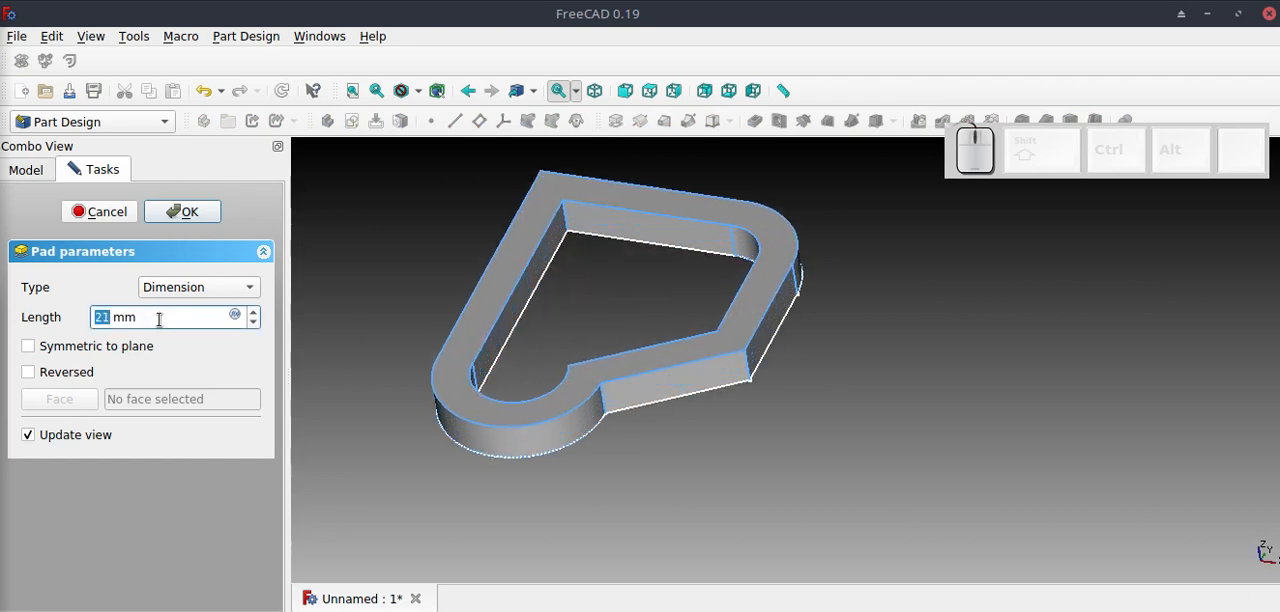
pyautogui.scroll(-6, 160, 321)
pyautogui.scroll(-10, 160, 321)
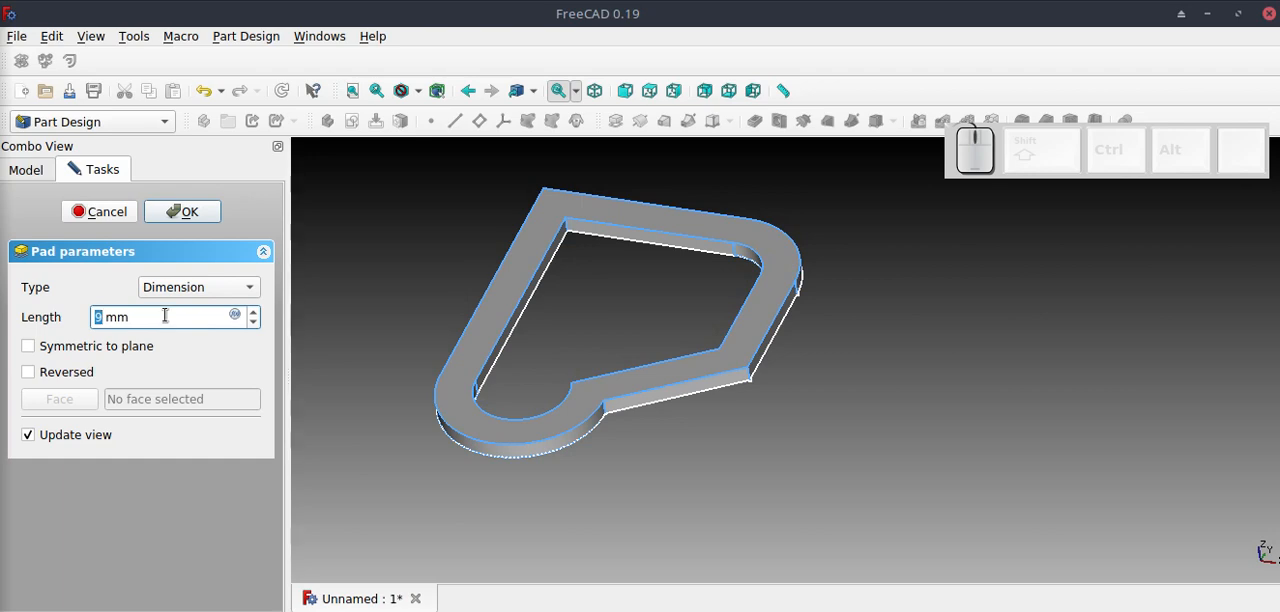
pyautogui.scroll(7, 162, 318)
pyautogui.click(188, 214)
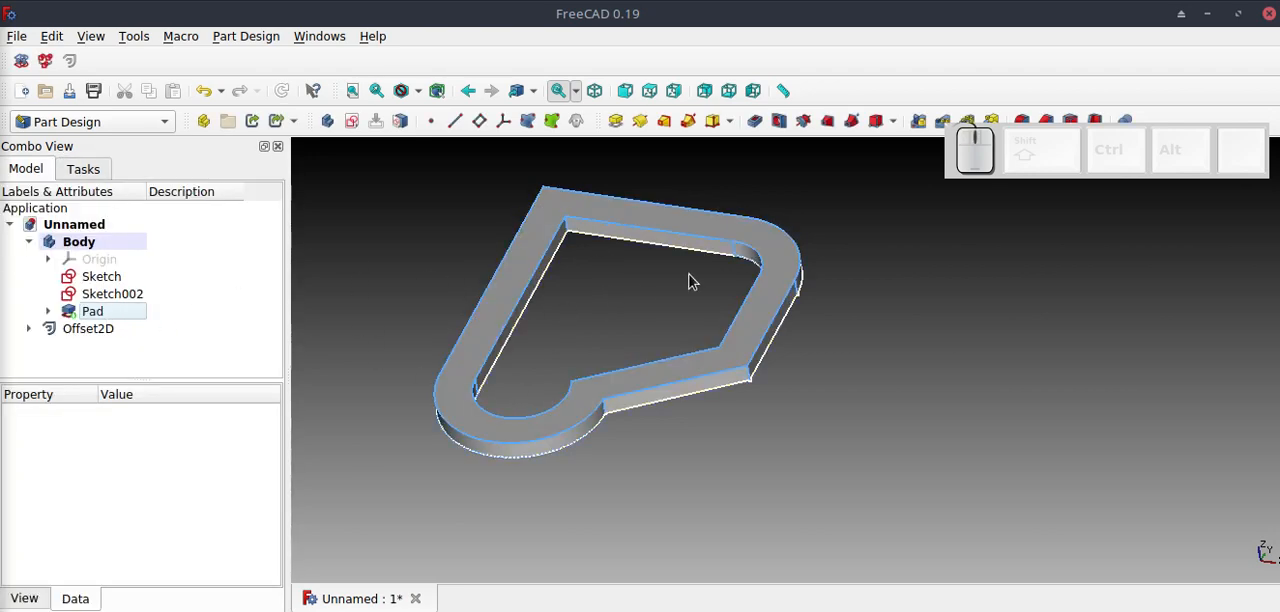
# Delete the frame's Pad and the merged sketch Sketch003 from the Body.
pyautogui.click(373, 262)
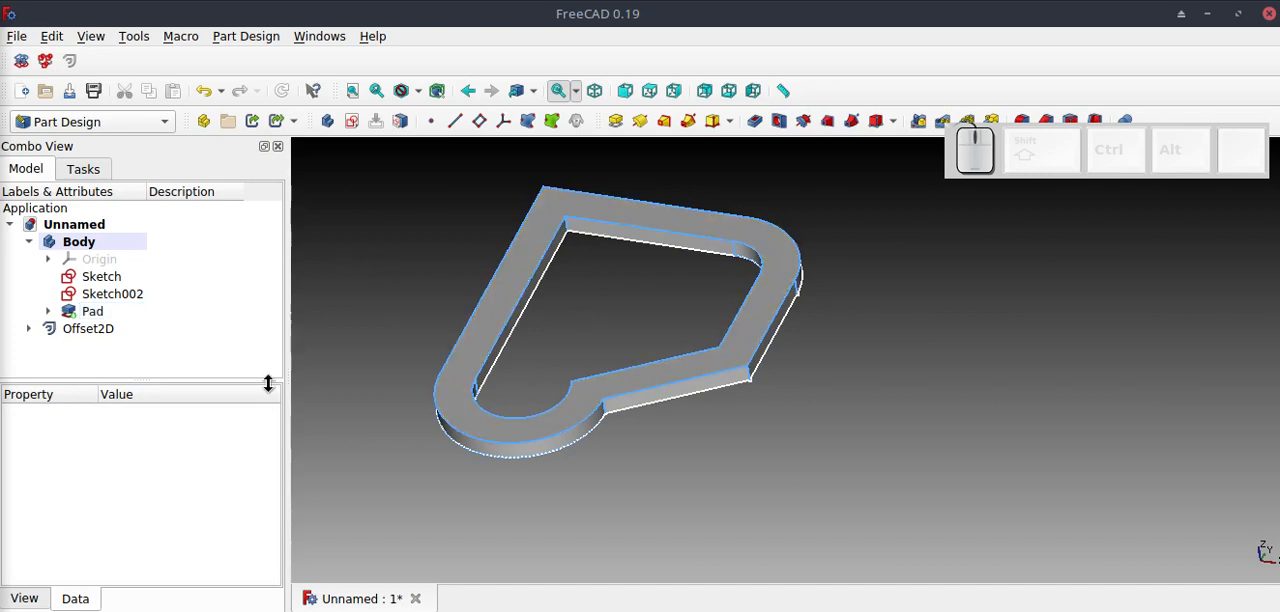
pyautogui.click(119, 314)
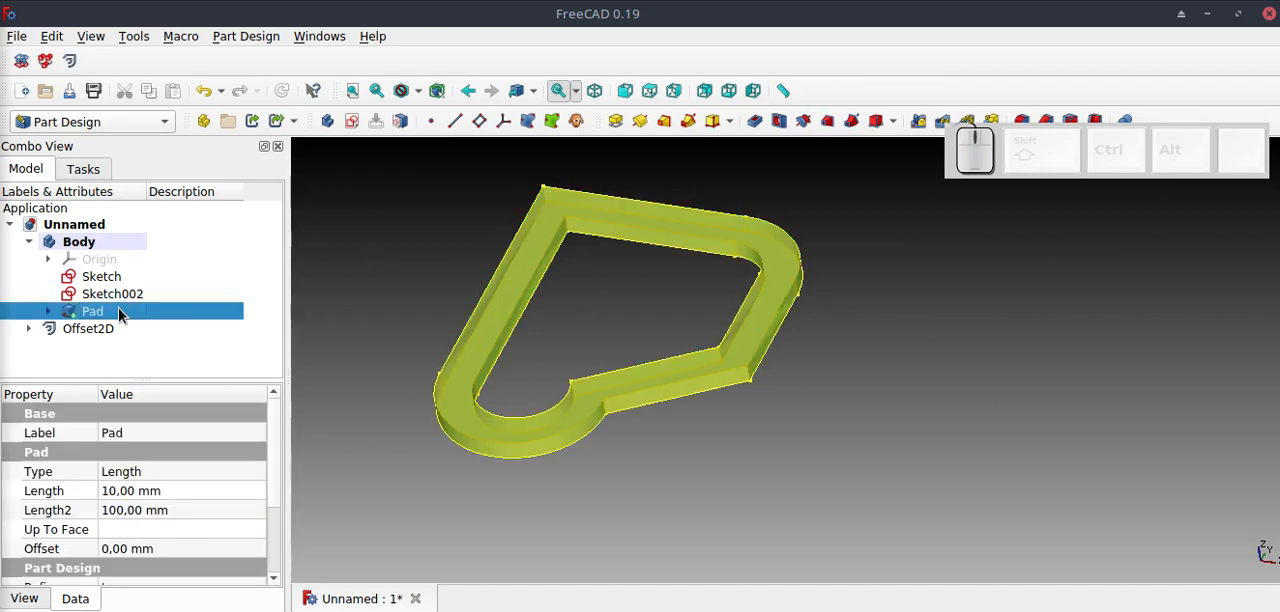
pyautogui.press('Delete')
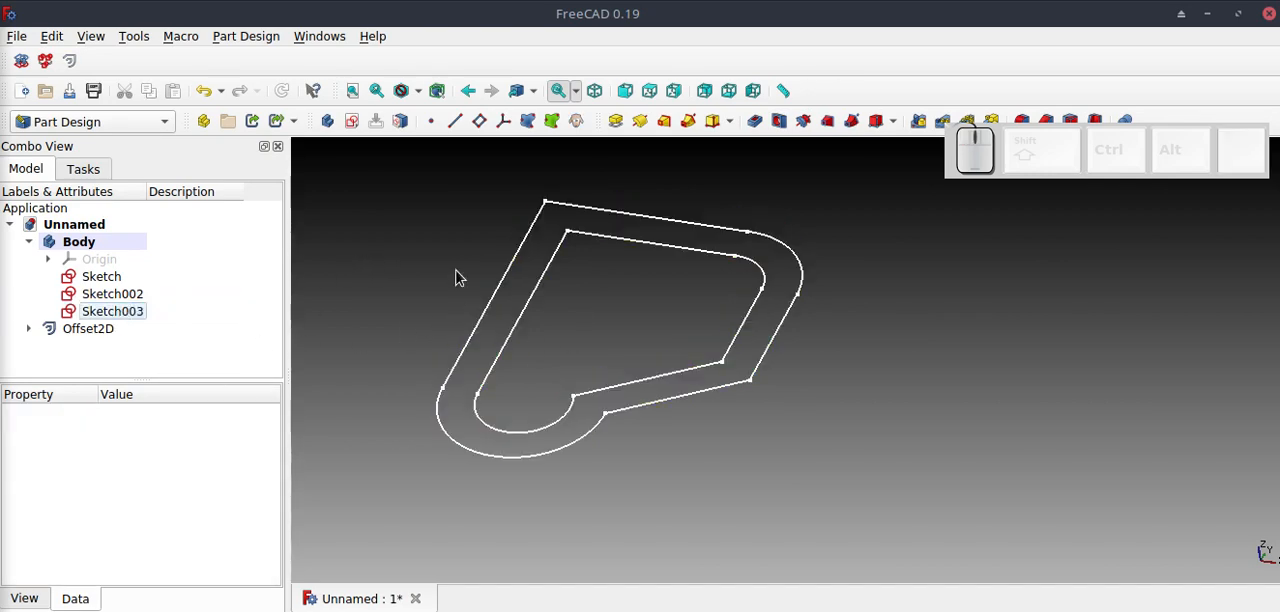
pyautogui.click(455, 277)
pyautogui.click(112, 313)
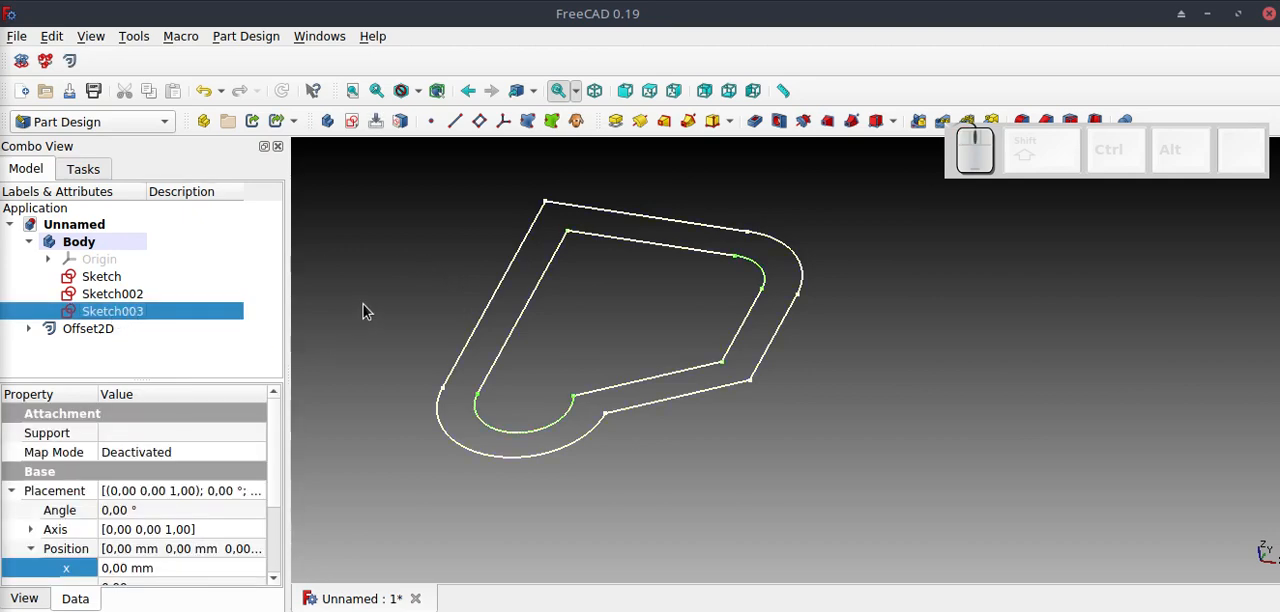
pyautogui.press('Delete')
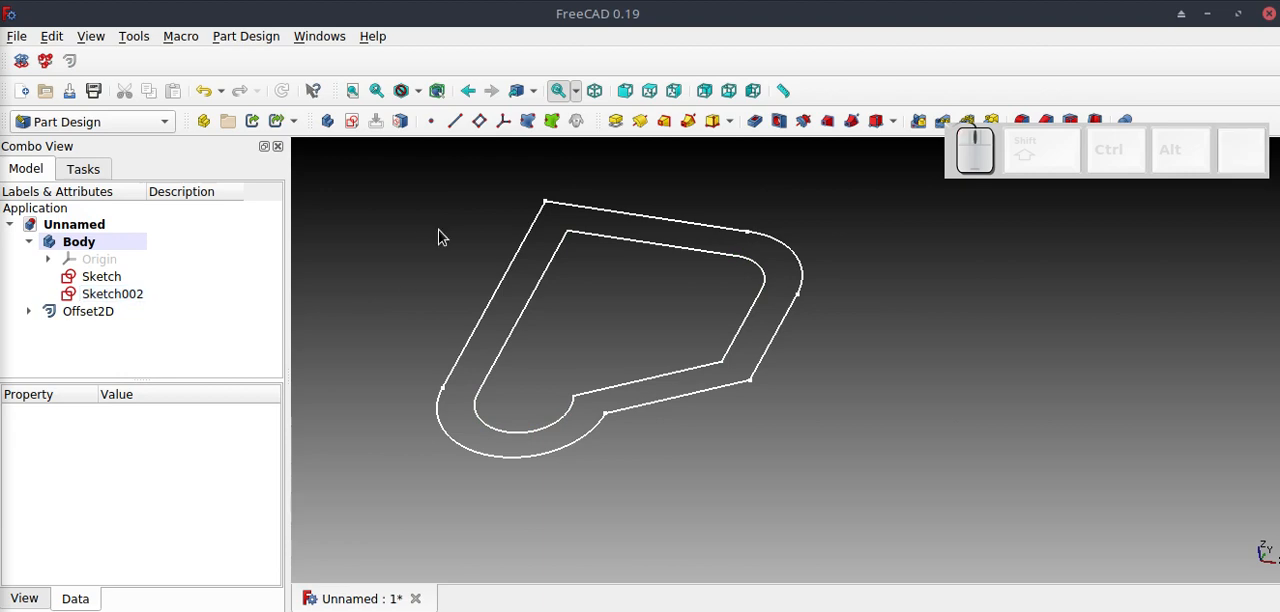
# Pad the original outer sketch with a length of 10 mm to form a solid plate.
pyautogui.click(127, 297)
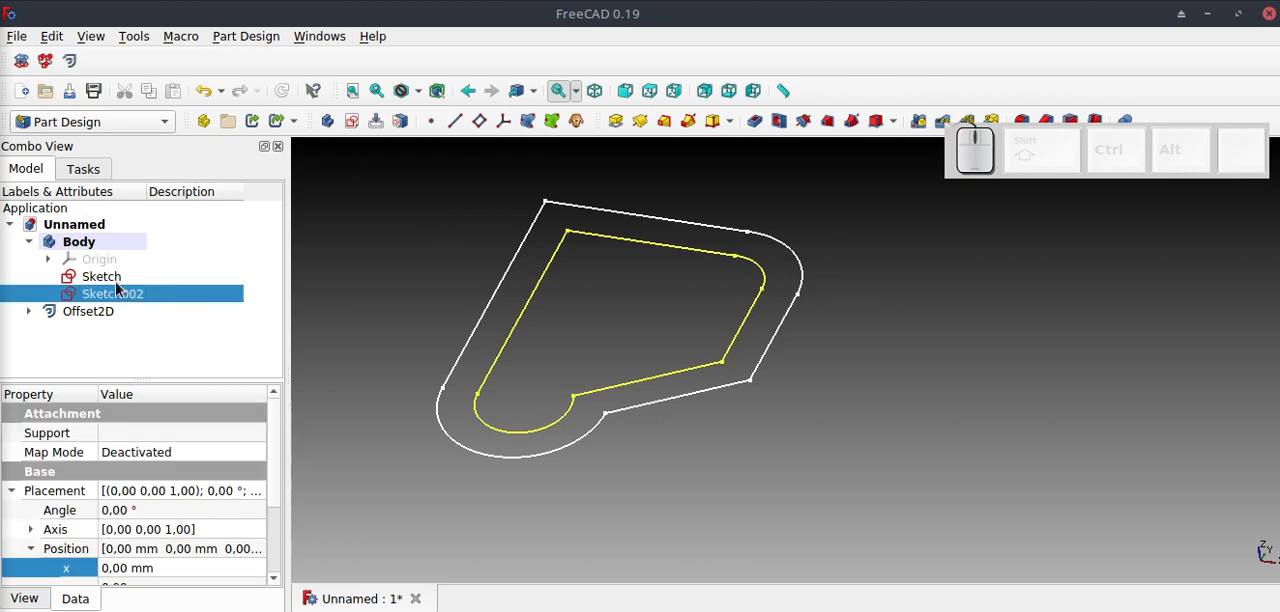
pyautogui.click(115, 281)
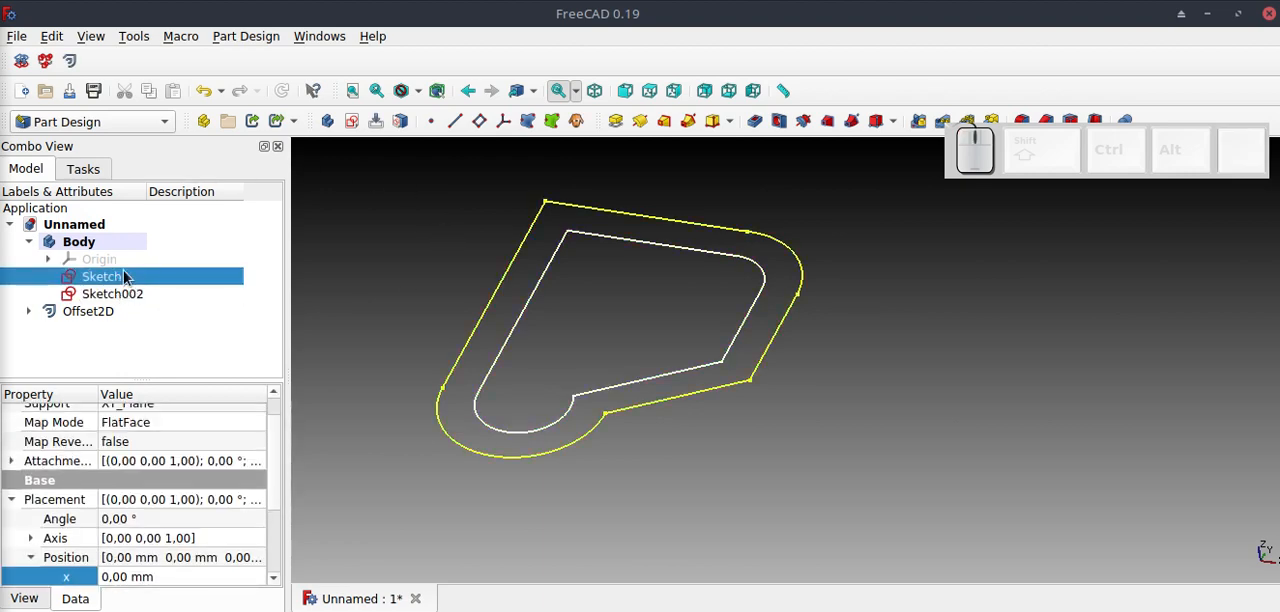
pyautogui.click(613, 122)
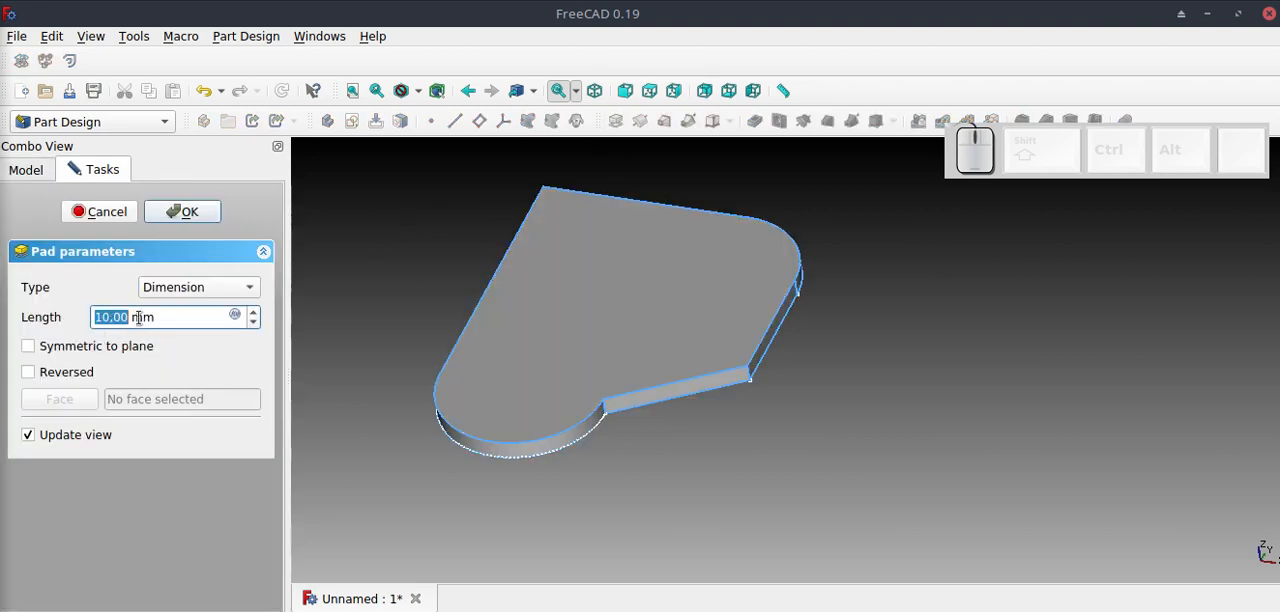
pyautogui.click(200, 212)
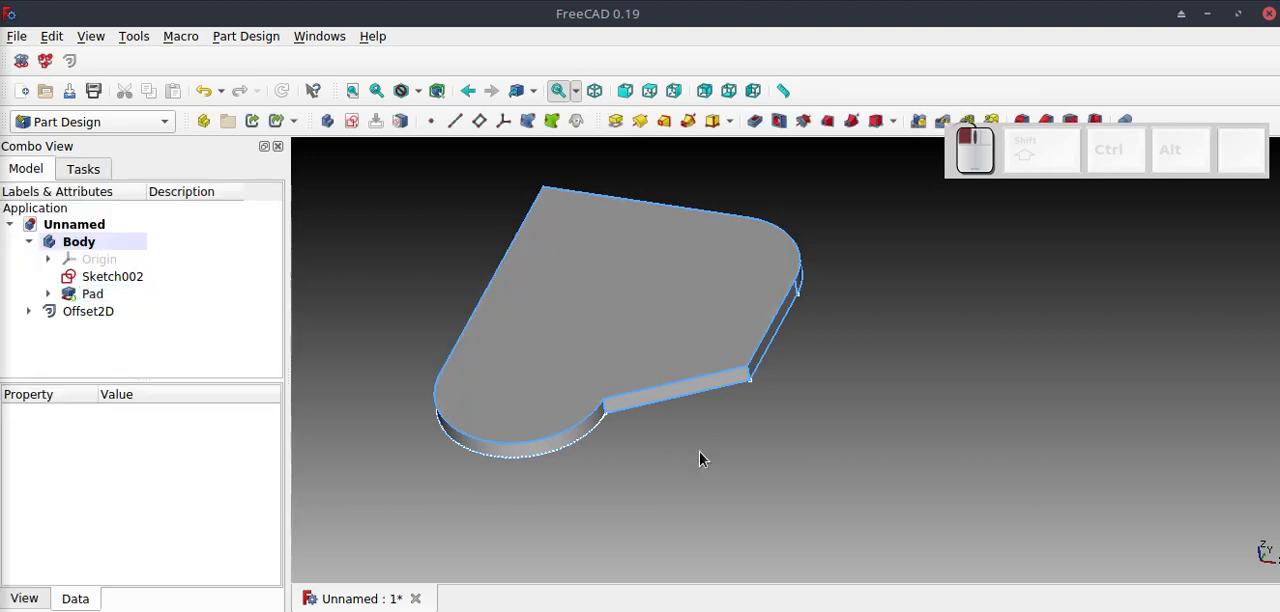
# Map the inner offset sketch Sketch002 onto the plate's top face using the FlatFace attachment mode.
pyautogui.moveTo(604, 468)
pyautogui.mouseDown(button='middle')
pyautogui.moveTo(731, 417)
pyautogui.moveTo(603, 466)
pyautogui.mouseUp(button='middle')
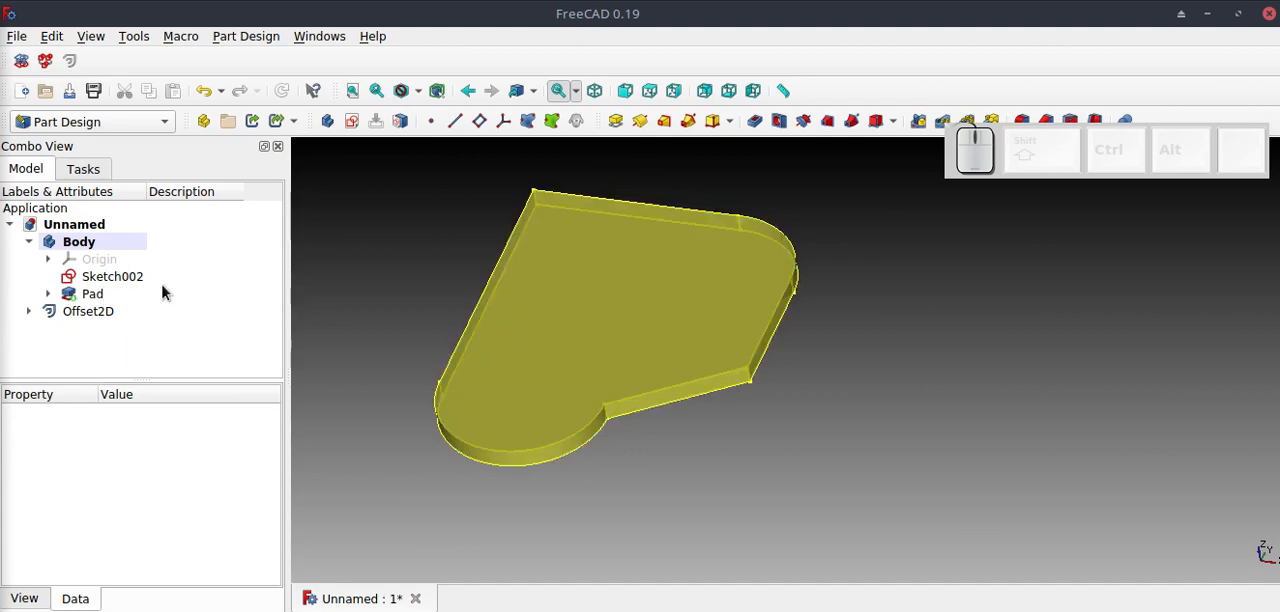
pyautogui.click(618, 288)
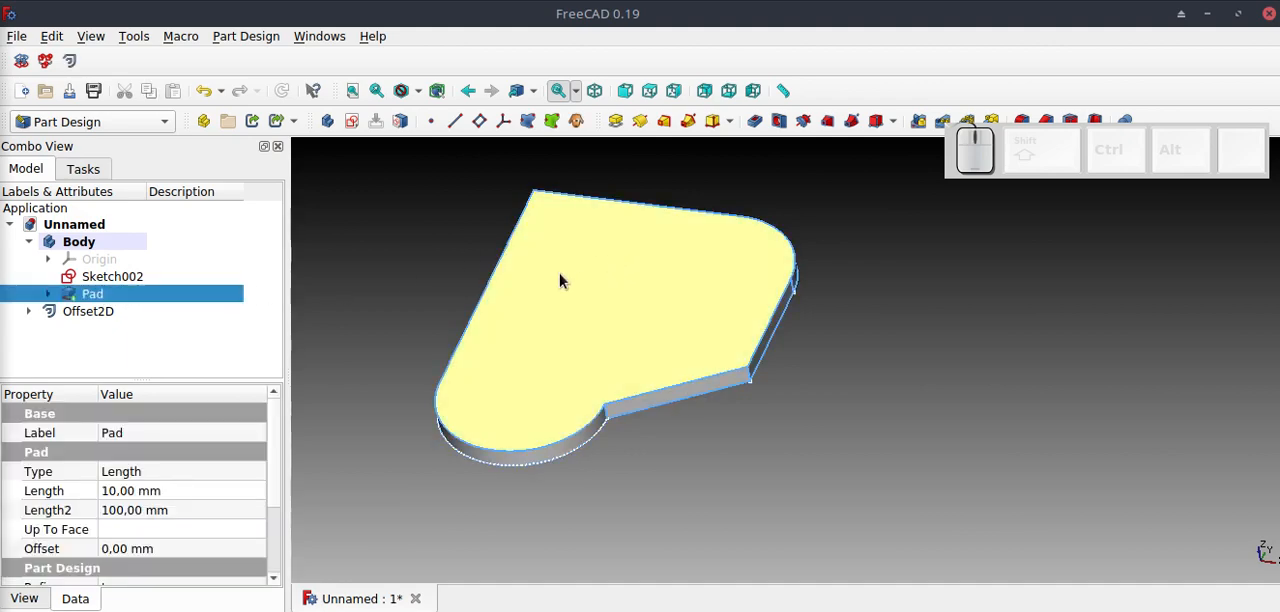
pyautogui.click(396, 125)
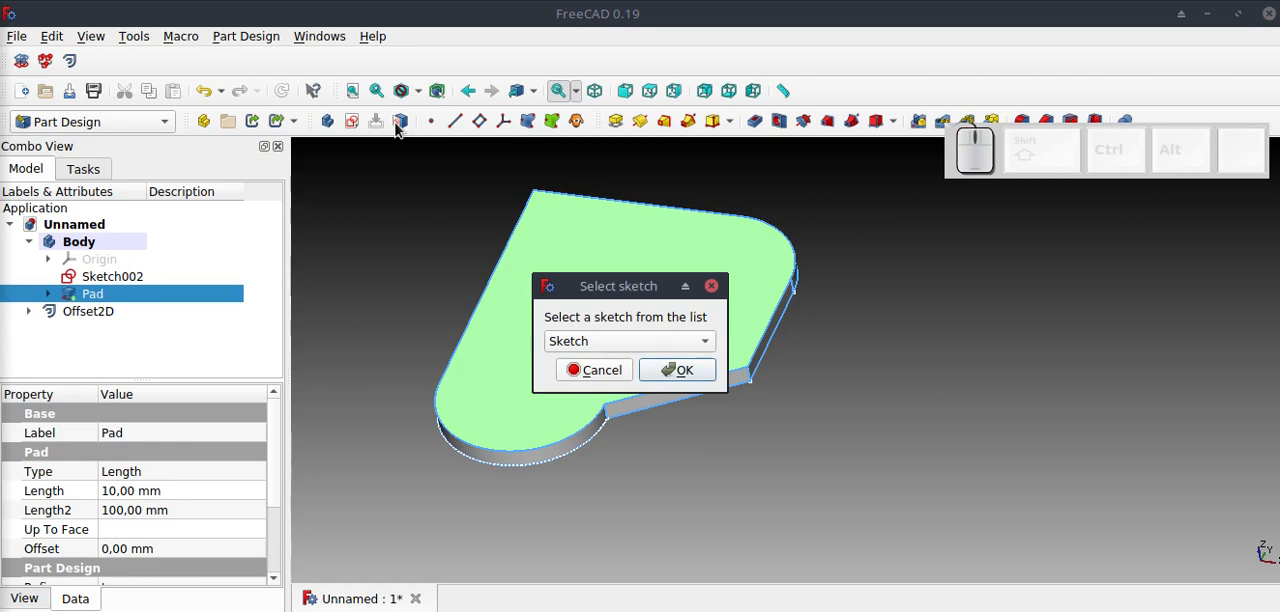
pyautogui.click(705, 341)
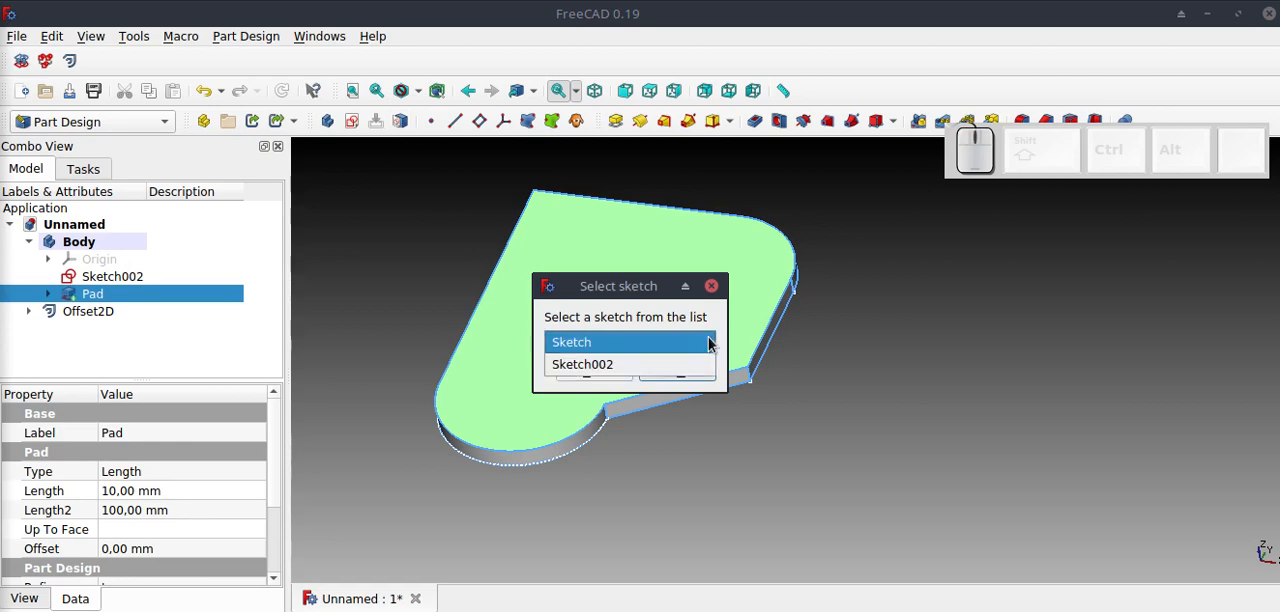
pyautogui.click(601, 366)
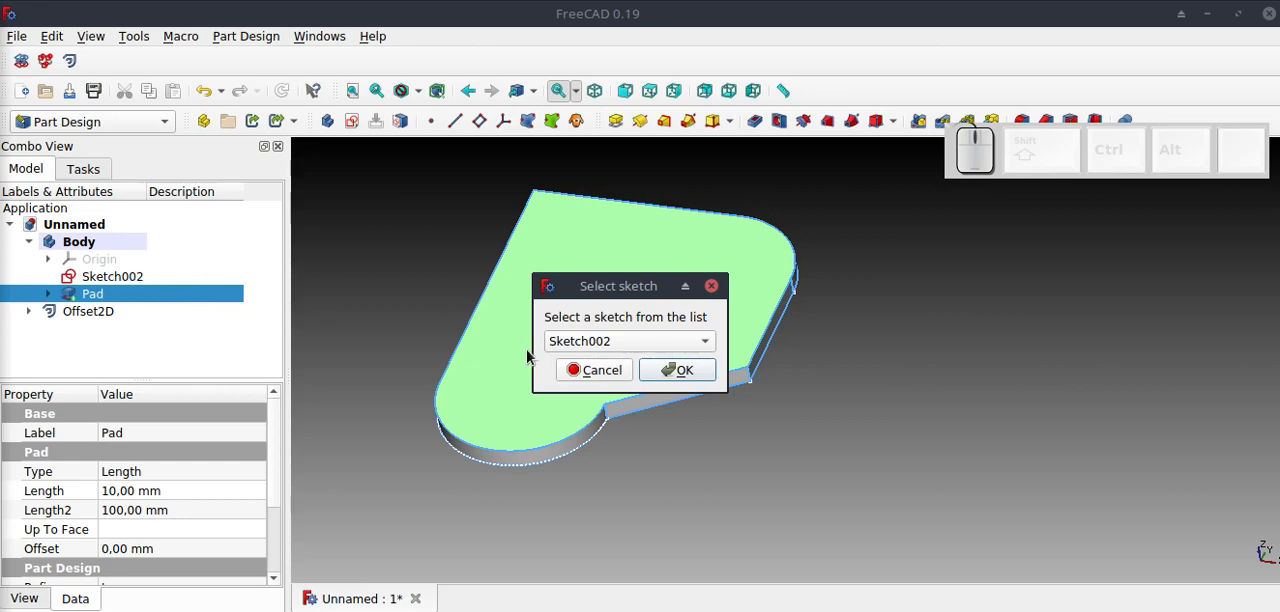
pyautogui.click(679, 369)
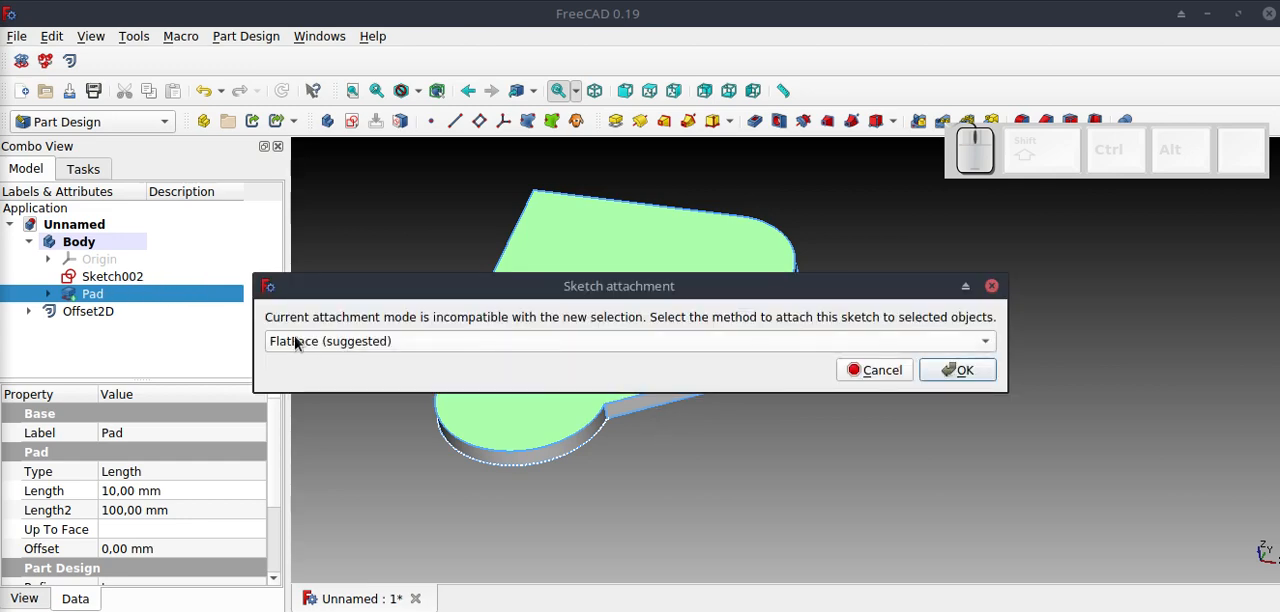
pyautogui.click(960, 370)
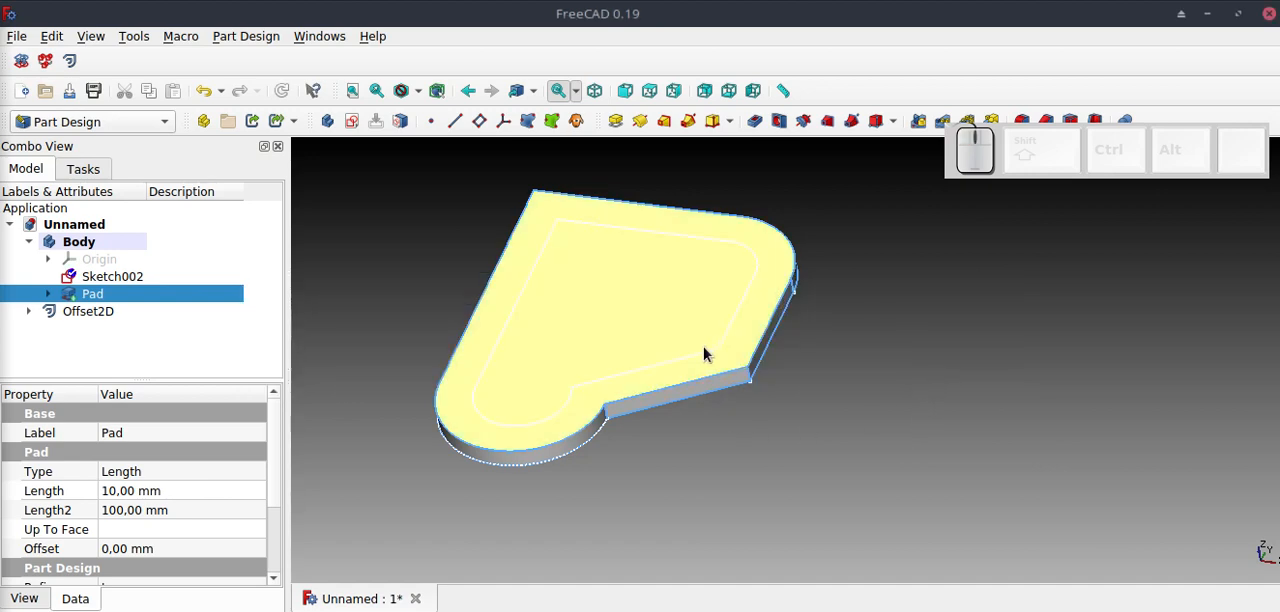
pyautogui.click(490, 330)
pyautogui.click(390, 290)
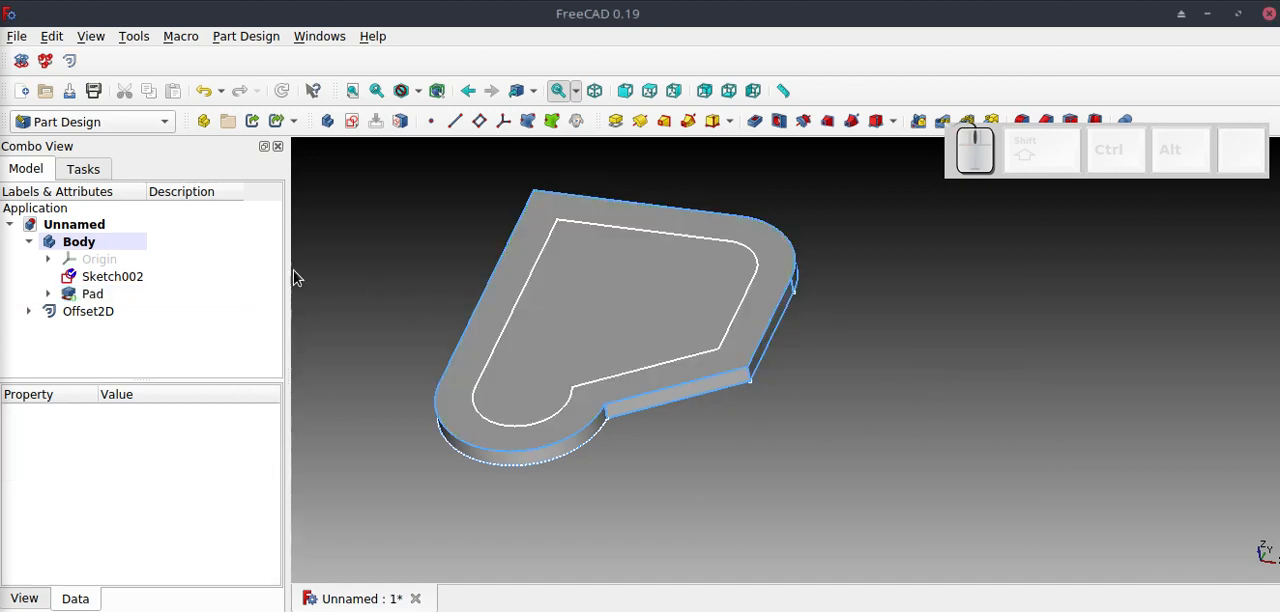
# Pad the mapped inner offset sketch 10 mm to add a raised step on the plate.
pyautogui.click(110, 278)
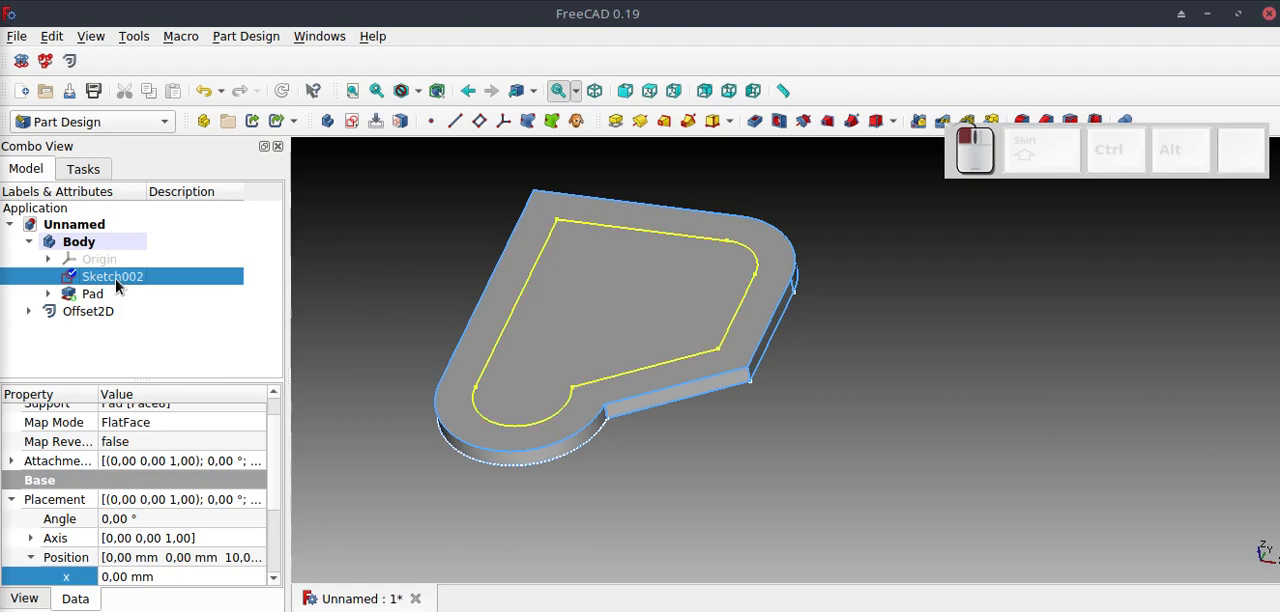
pyautogui.click(615, 121)
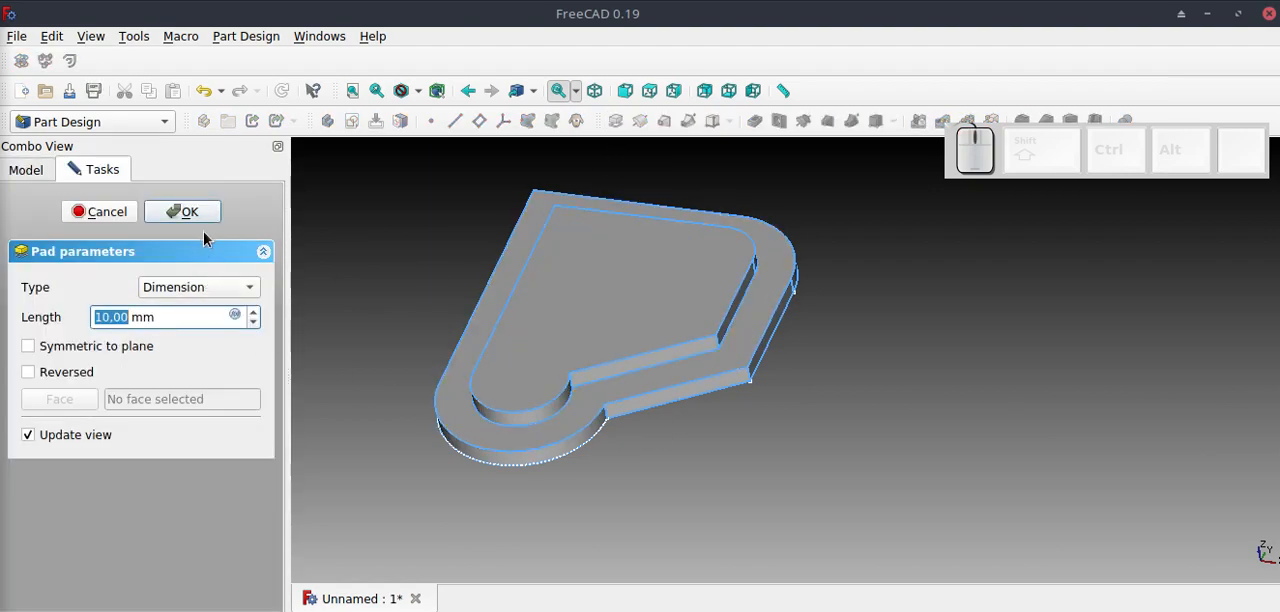
pyautogui.click(185, 212)
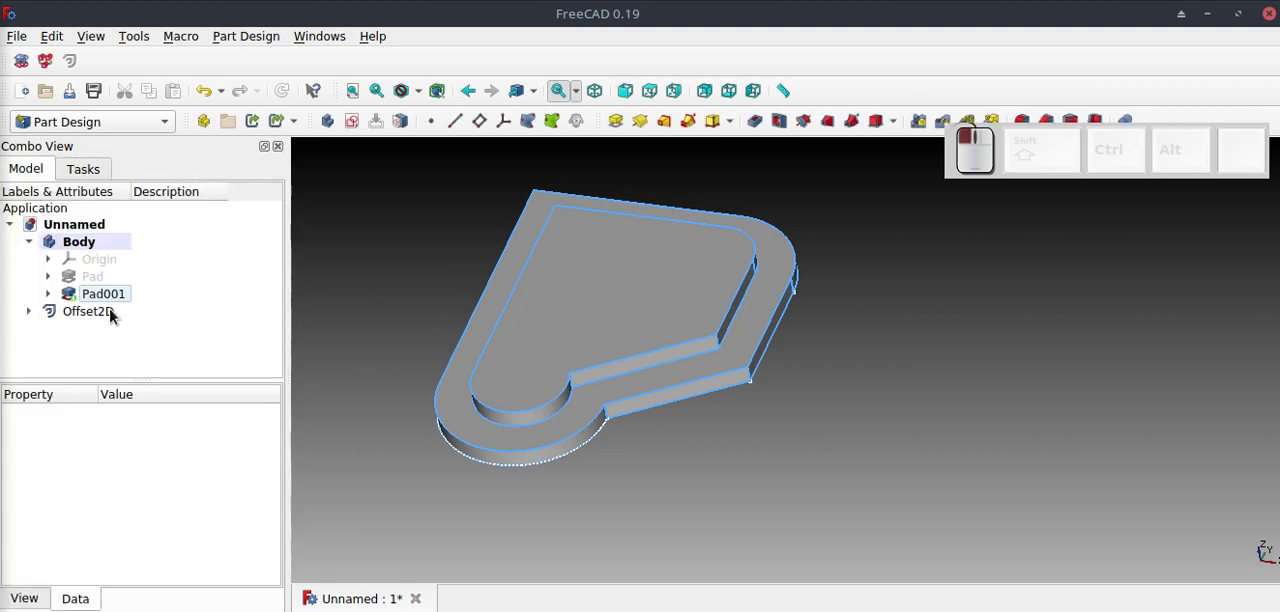
# Hide the Offset2D object and the Sketch001 nested under it.
pyautogui.click(110, 316)
pyautogui.press('space')
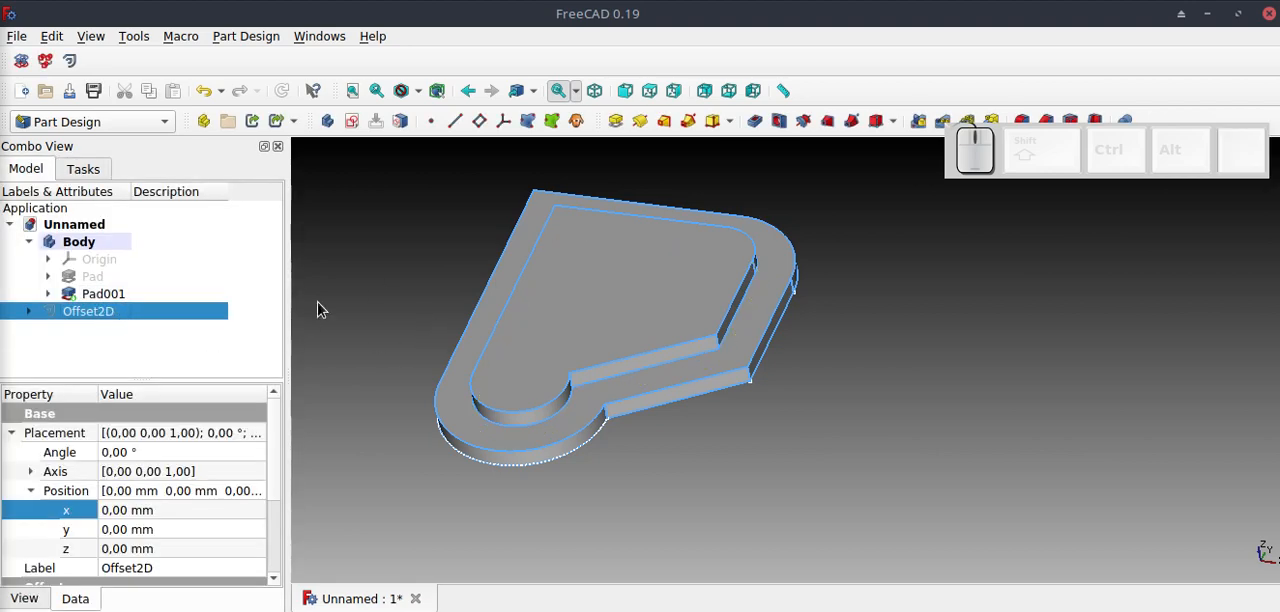
pyautogui.click(28, 312)
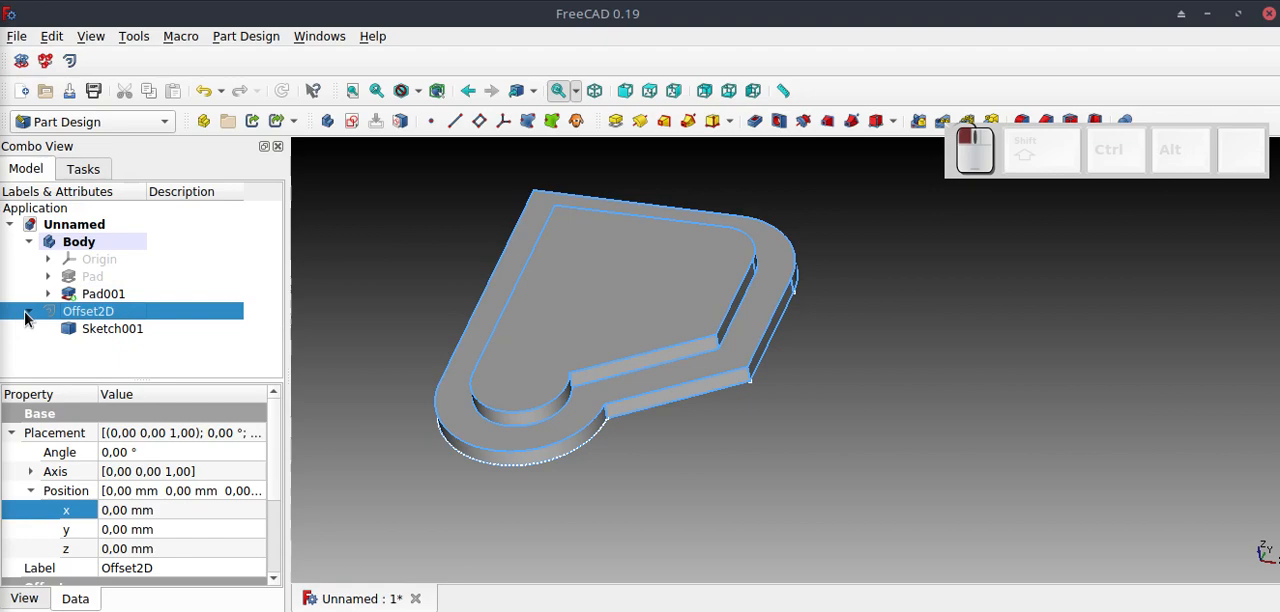
pyautogui.click(84, 330)
pyautogui.press('space')
pyautogui.moveTo(526, 482); pyautogui.dragTo(742, 455, button='middle')
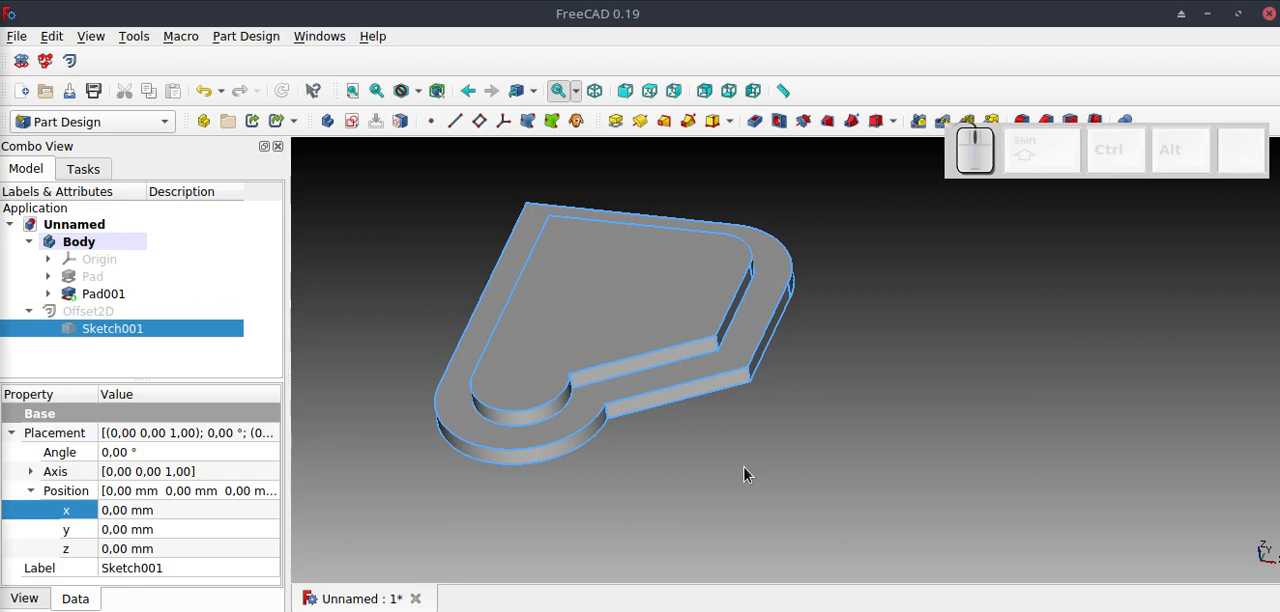